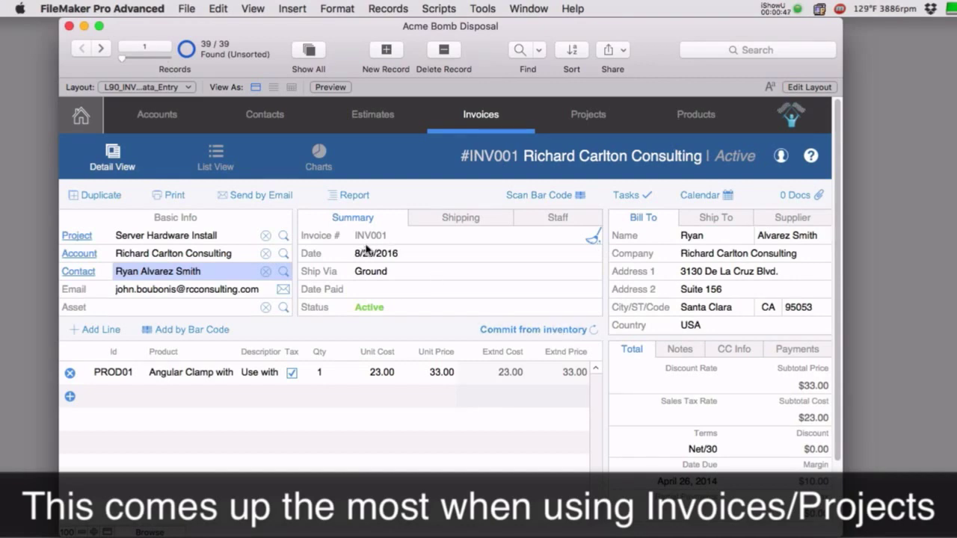
Step: Add 23 new blank records to the Invoices table
key("super+n")
key("super+n")
key("super+n")
key("super+n")
key("super+n")
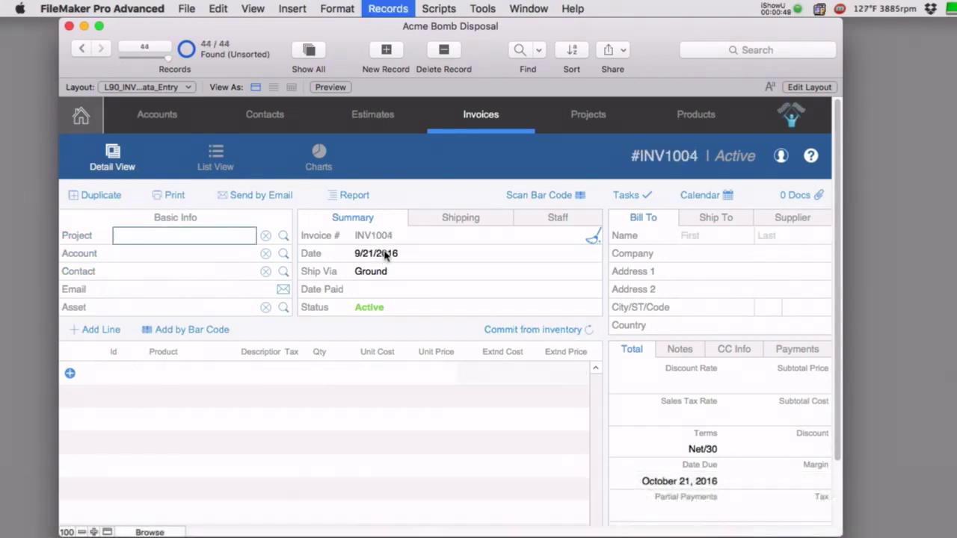
key("super+n")
key("super+n")
key("super+n")
key("super+n")
key("super+n")
key("super+n")
key("super+n")
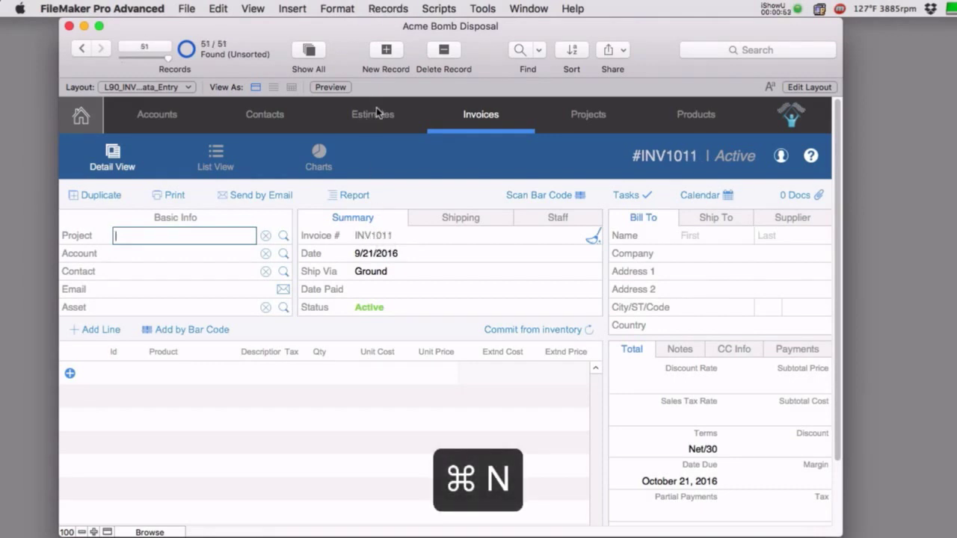
left_click(396, 53)
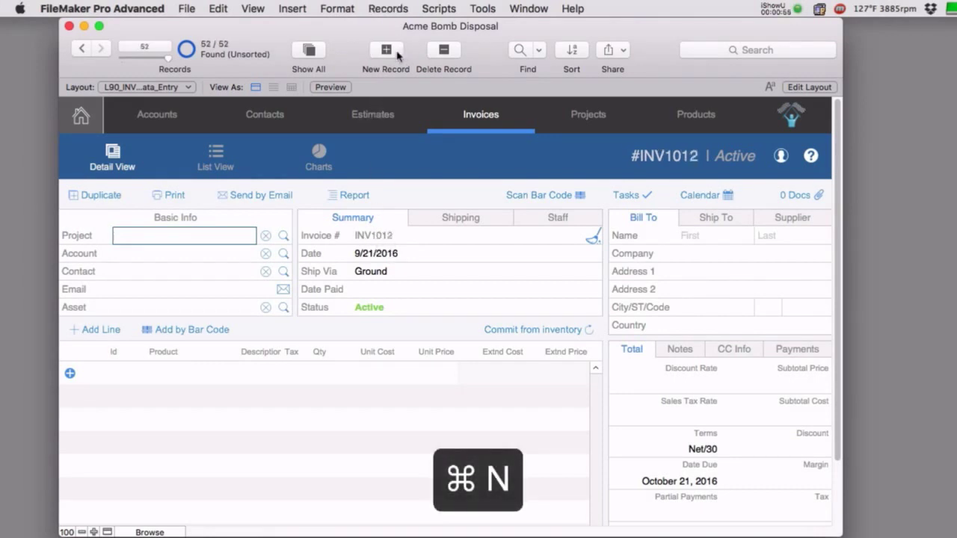
left_click(396, 54)
left_click(397, 54)
left_click(397, 54)
left_click(396, 54)
left_click(396, 54)
left_click(396, 54)
left_click(396, 54)
left_click(396, 54)
left_click(396, 54)
left_click(396, 54)
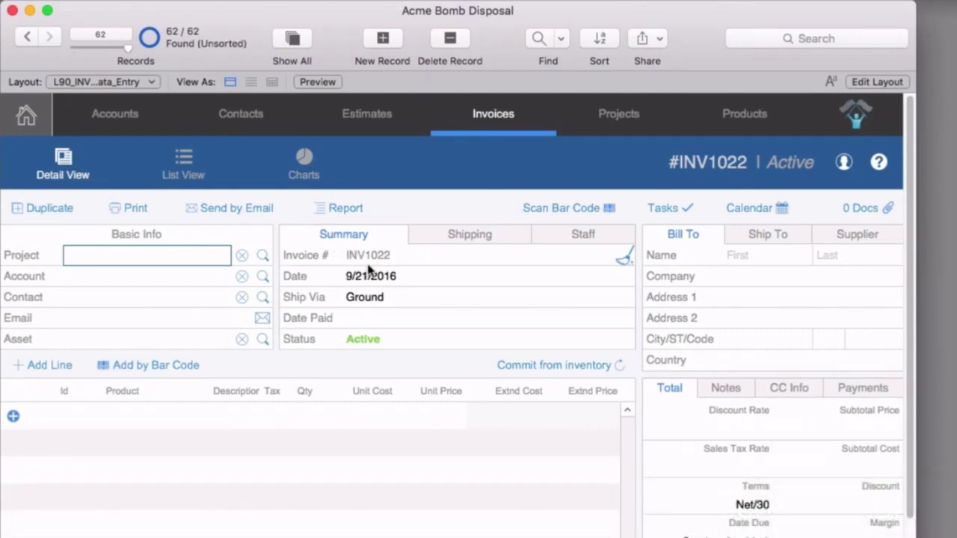
Step: Switch the invoice layout to Layout mode and open the database's relationships graph
key("super+l")
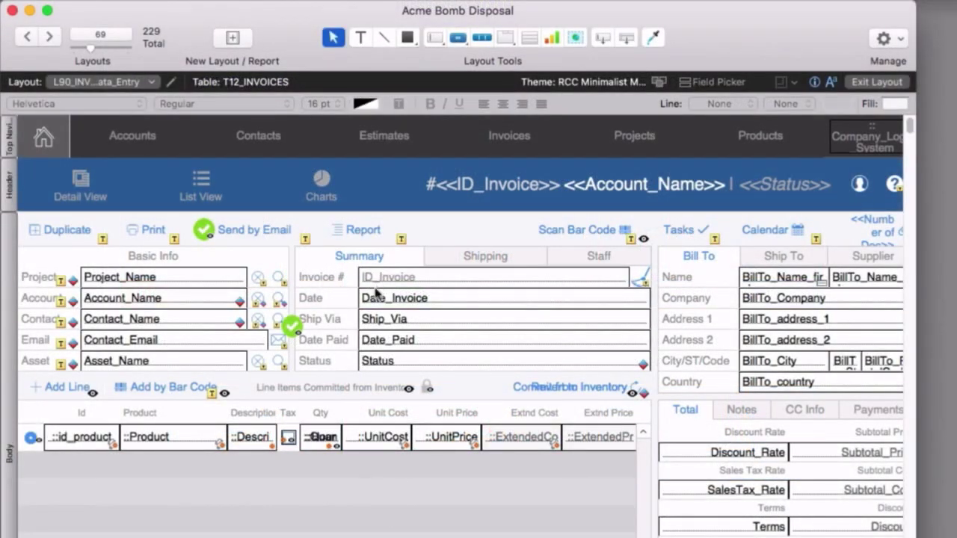
key("super+shift+d")
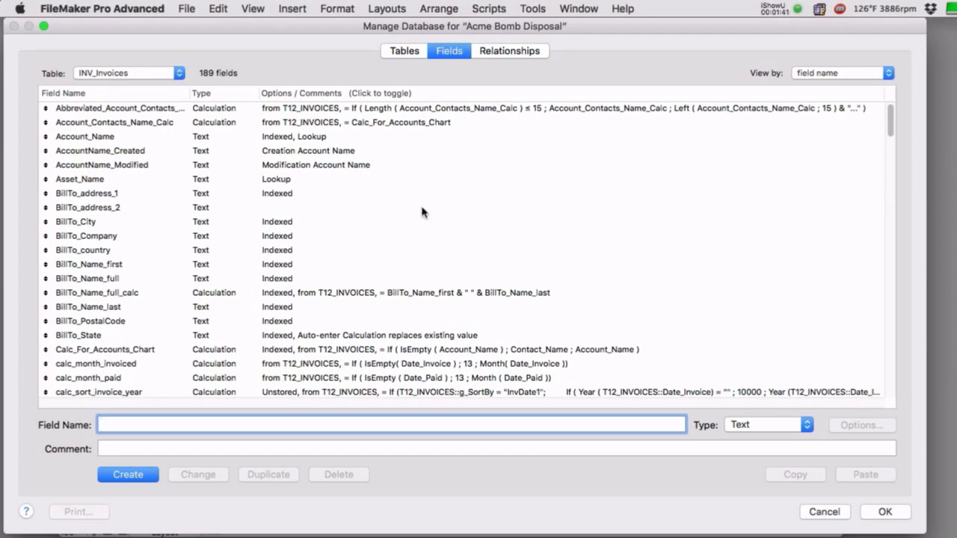
left_click(524, 51)
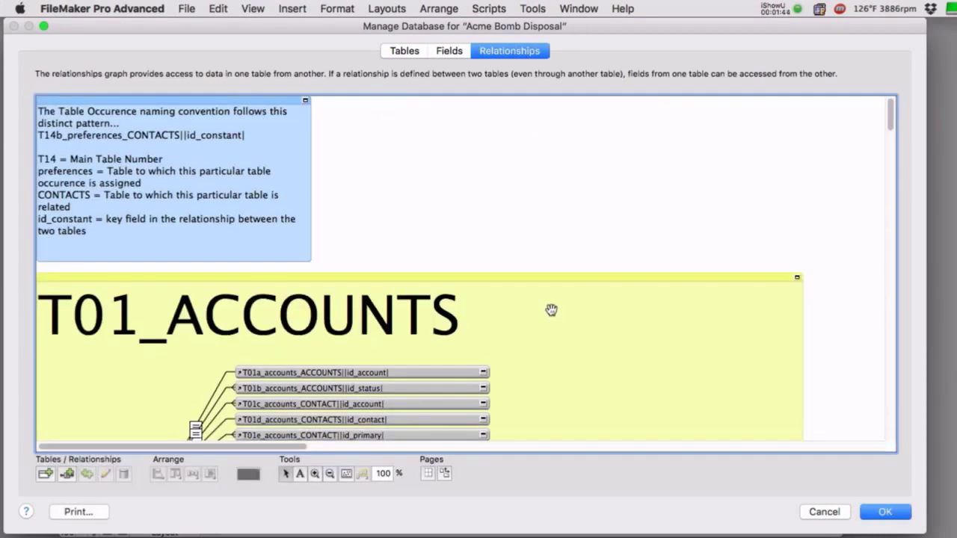
Step: Find the T12_INVOICES group in the relationships graph and select the ID_Invoice key field of its main table occurrence
scroll(550, 310, "down", 10)
left_click_drag(243, 447, 515, 447)
left_click_drag(464, 237, 408, 242)
scroll(407, 271, "up", 4)
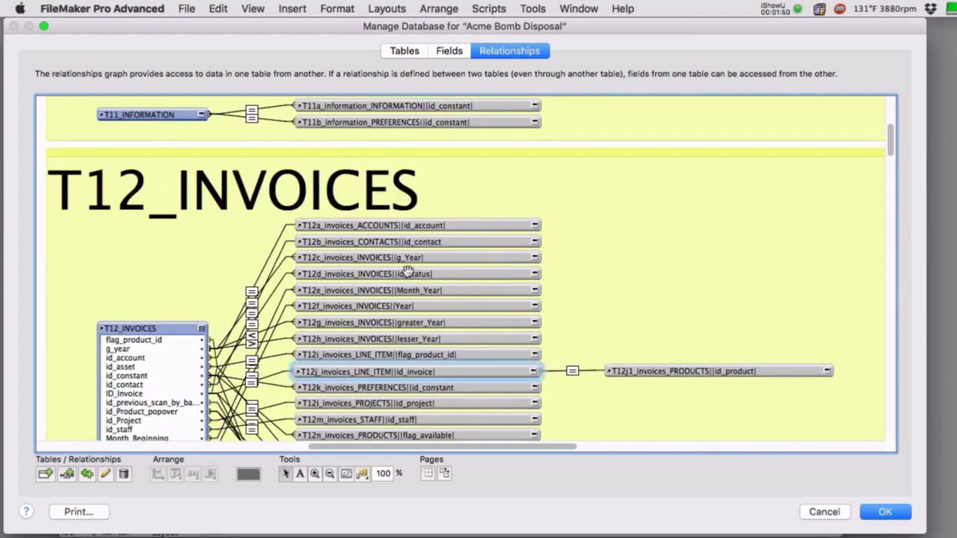
scroll(157, 259, "down", 4)
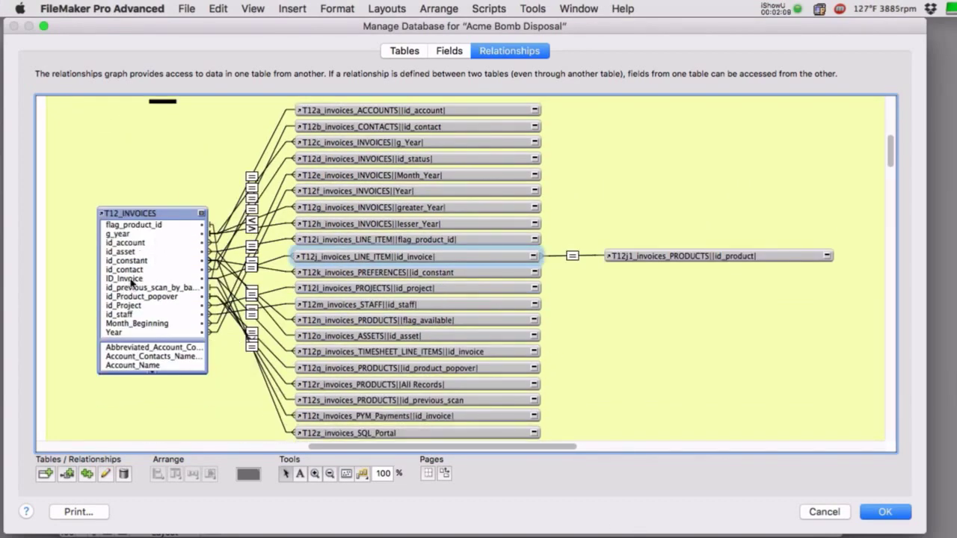
left_click(130, 280)
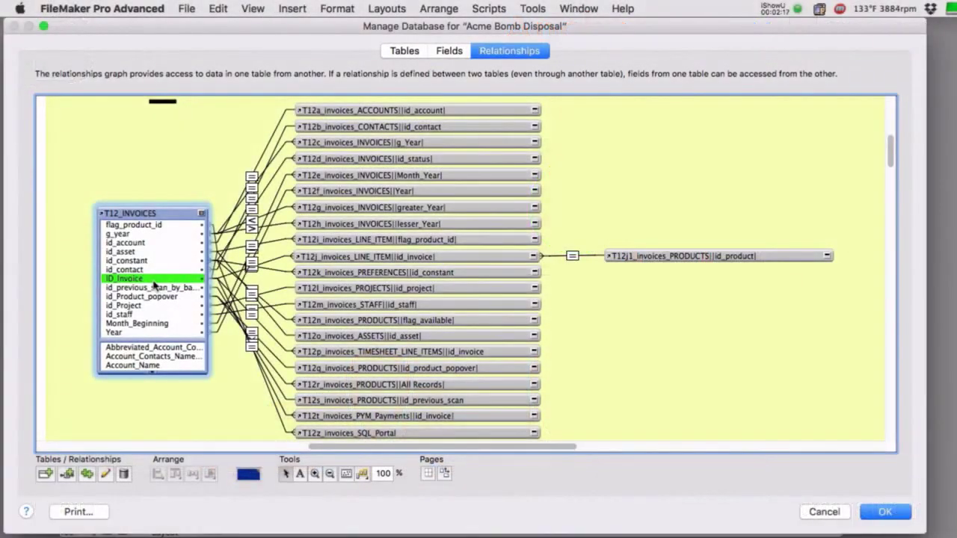
Step: Expand the T01_ACCOUNTS table occurrence to examine its ID_Account key field, and cancel out of the relationships graph
scroll(196, 286, "up", 10)
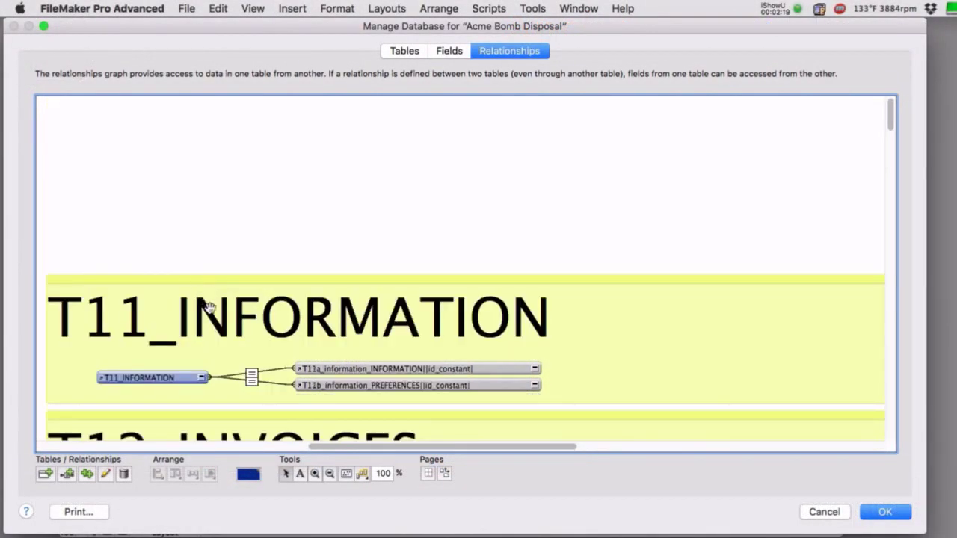
left_click_drag(351, 447, 92, 446)
scroll(147, 327, "down", 1)
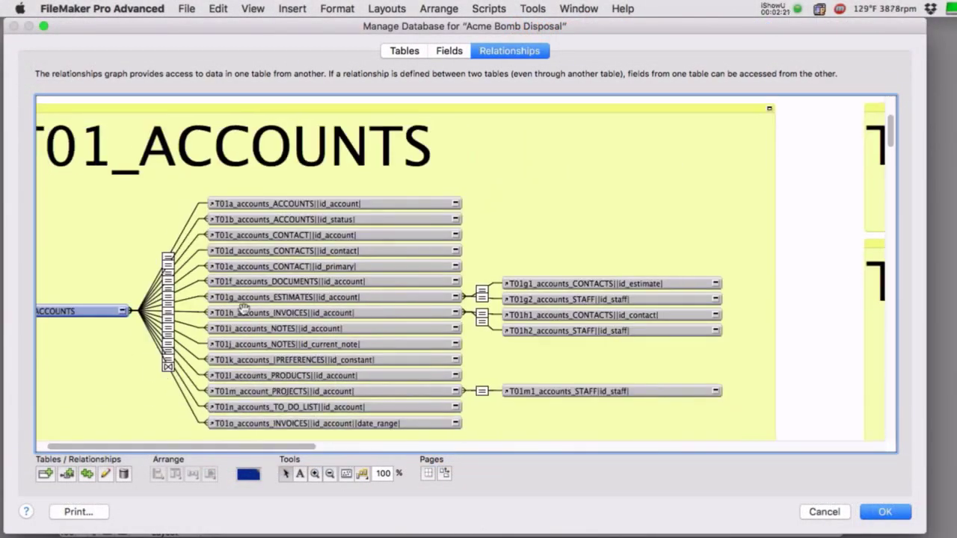
scroll(171, 436, "left", 2)
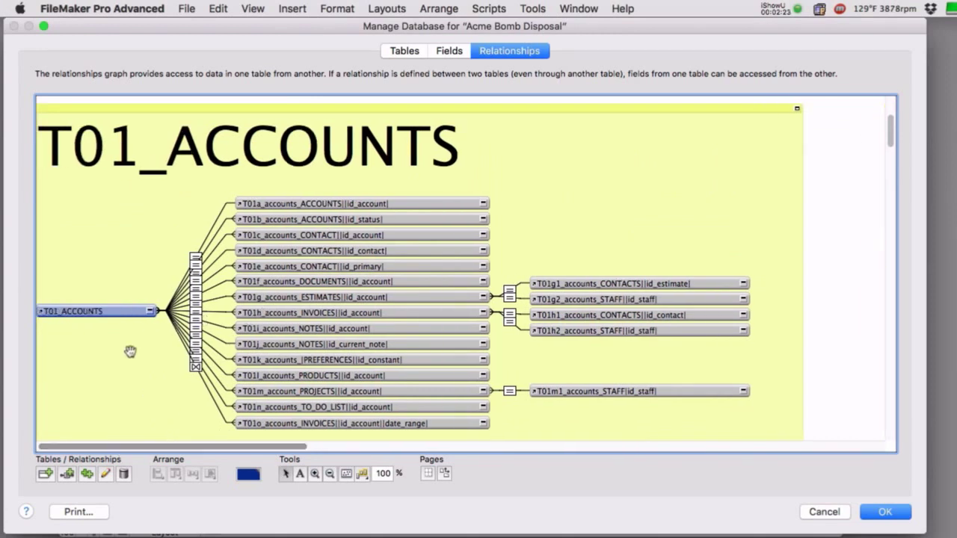
left_click(150, 312)
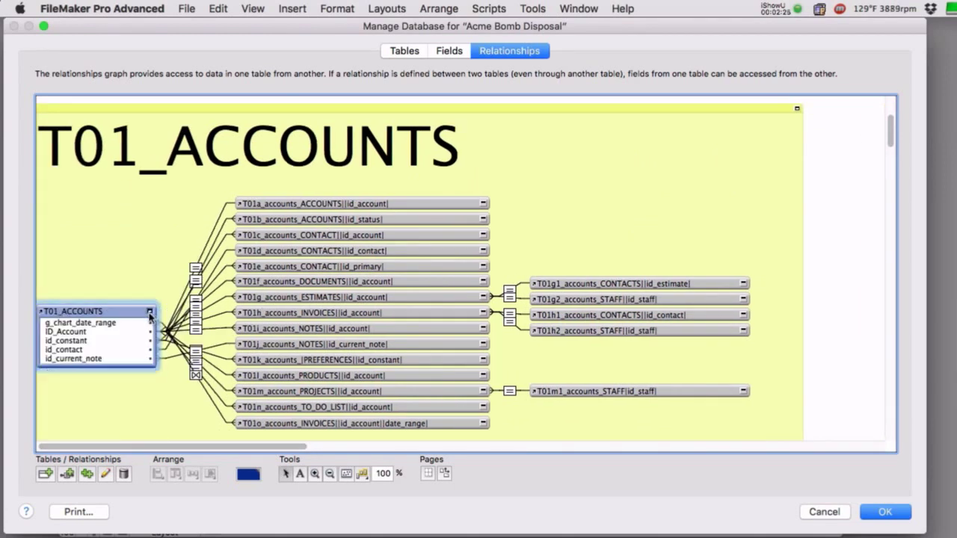
left_click(150, 312)
left_click(78, 332)
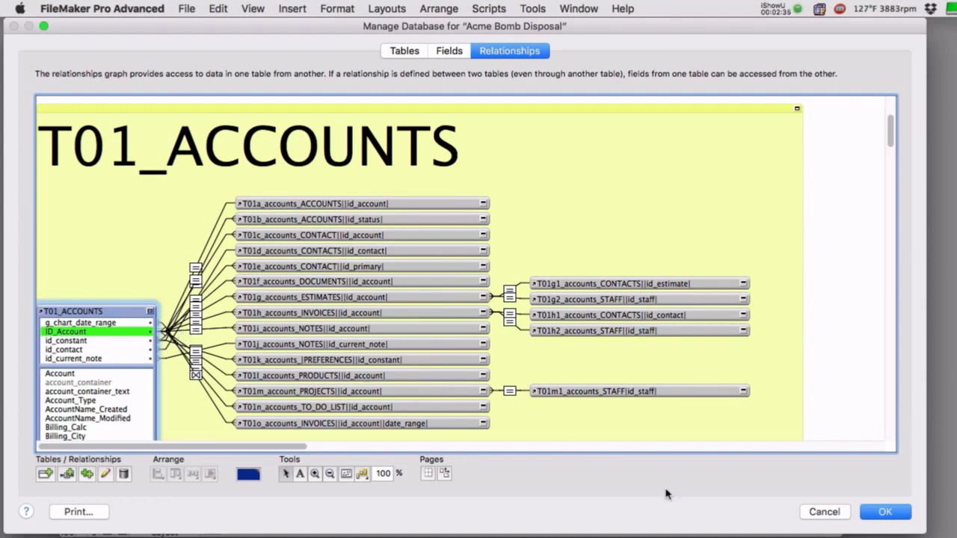
left_click(825, 513)
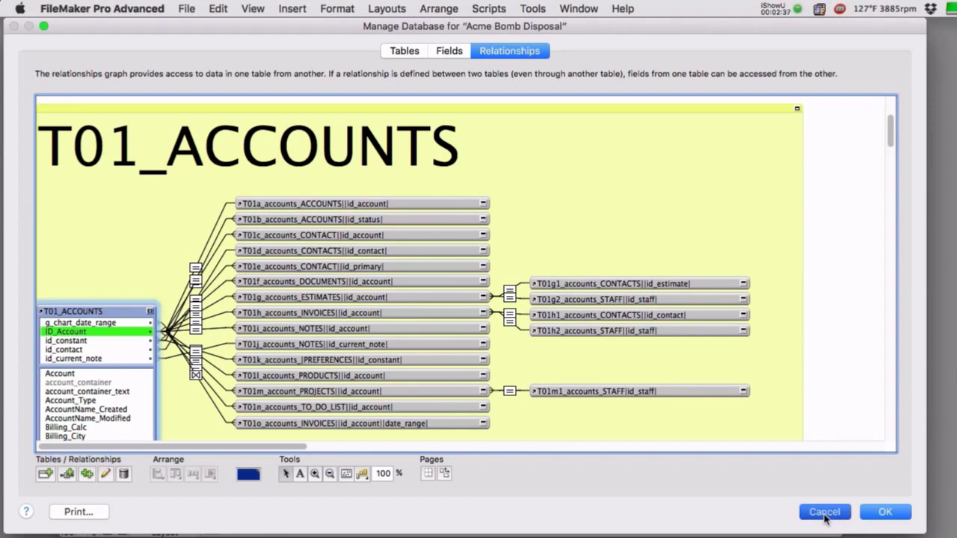
Step: Find the ID_Invoice field in the INV_Invoices field list and open its auto-enter options
left_click(462, 54)
scroll(336, 257, "down", 5)
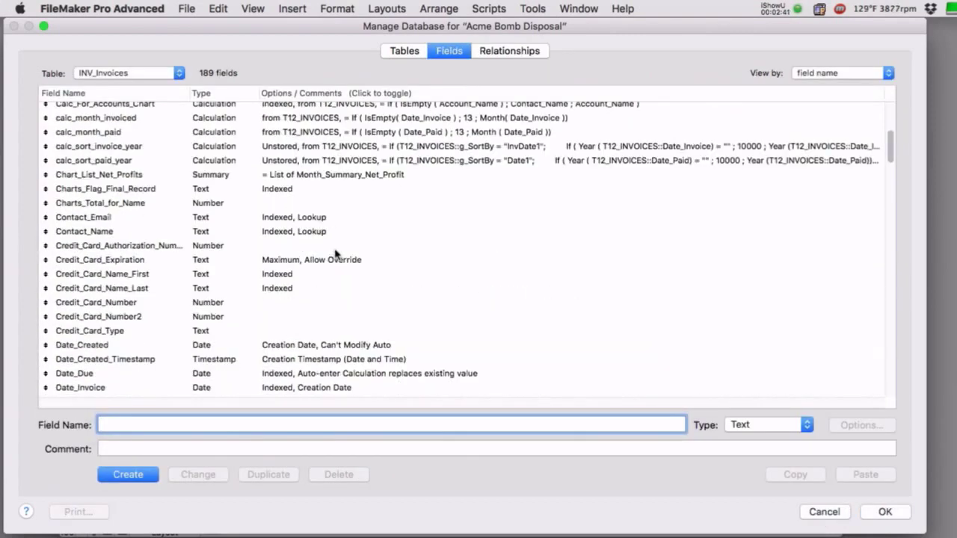
scroll(157, 246, "down", 15)
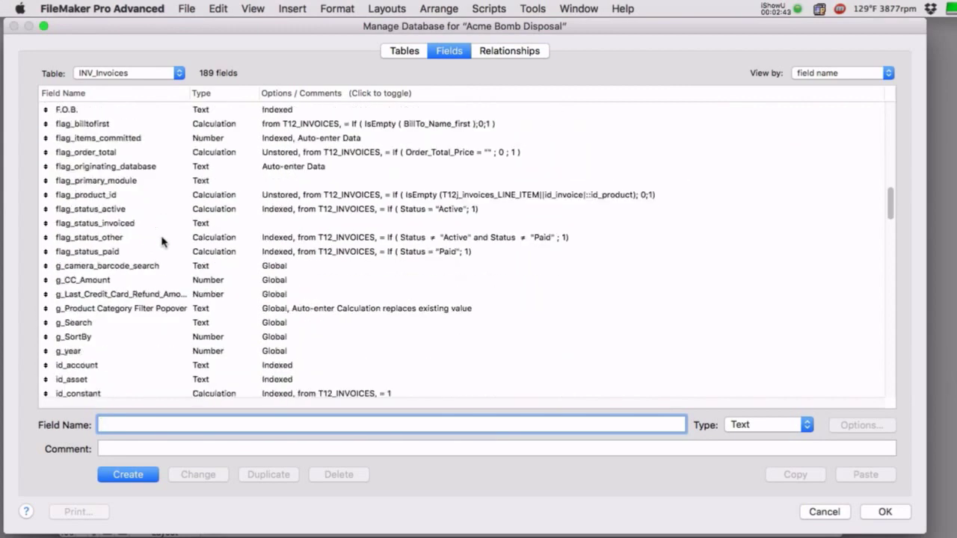
scroll(121, 218, "up", 4)
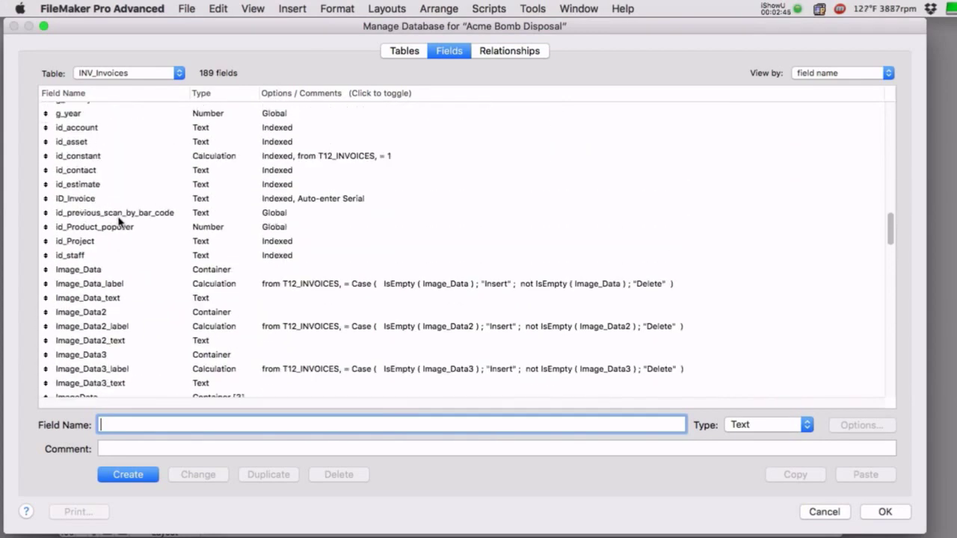
scroll(124, 216, "up", 1)
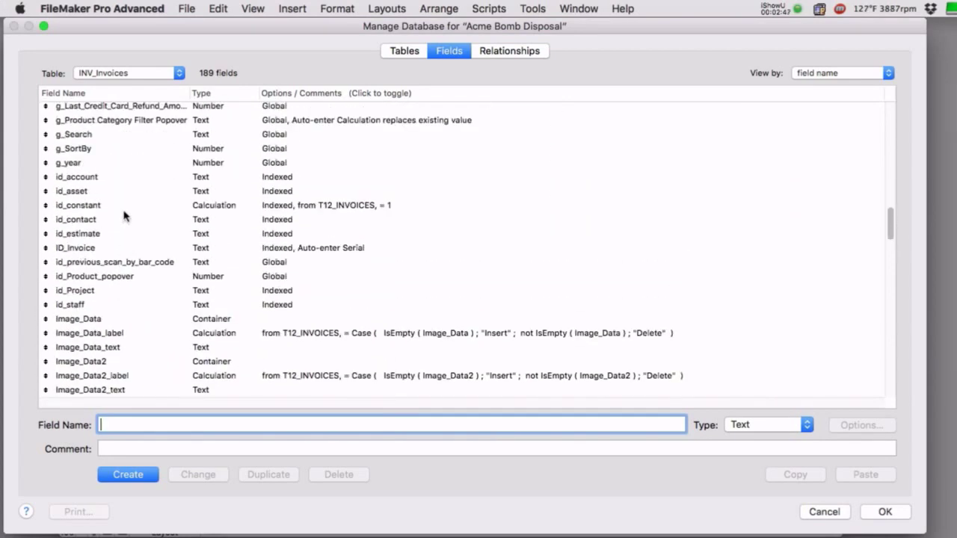
left_click(124, 250)
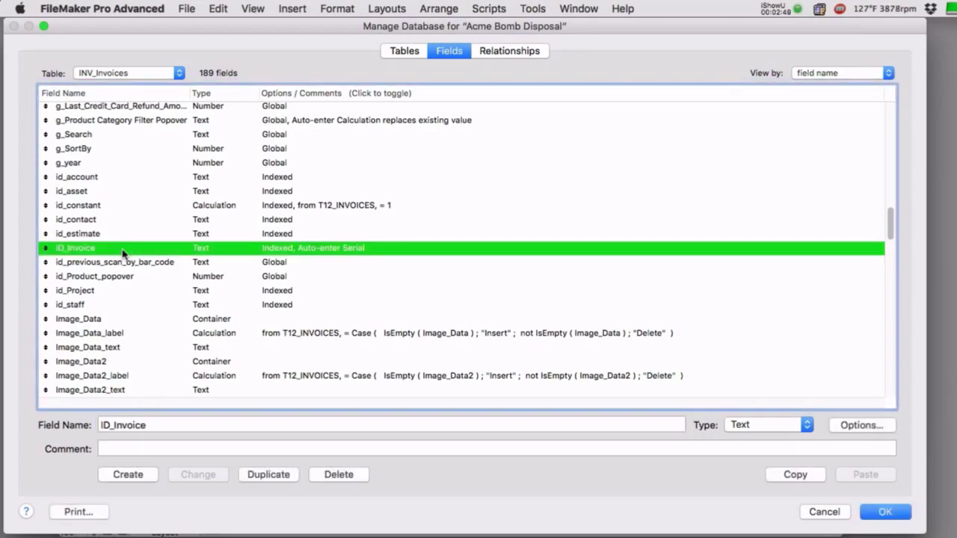
double_click(124, 251)
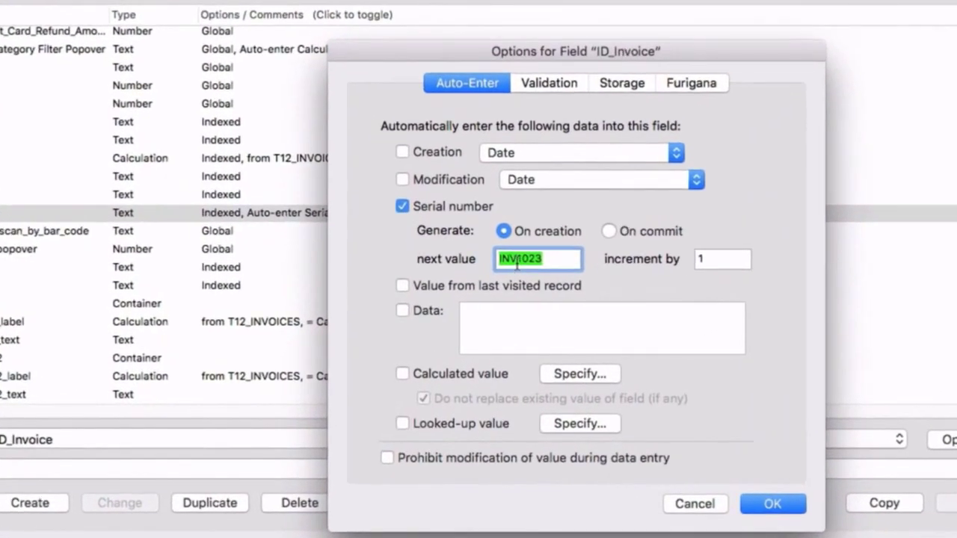
Step: Examine the INV prefix in ID_Invoice's next serial value and the increment setting, and close the options without saving
left_click(516, 261)
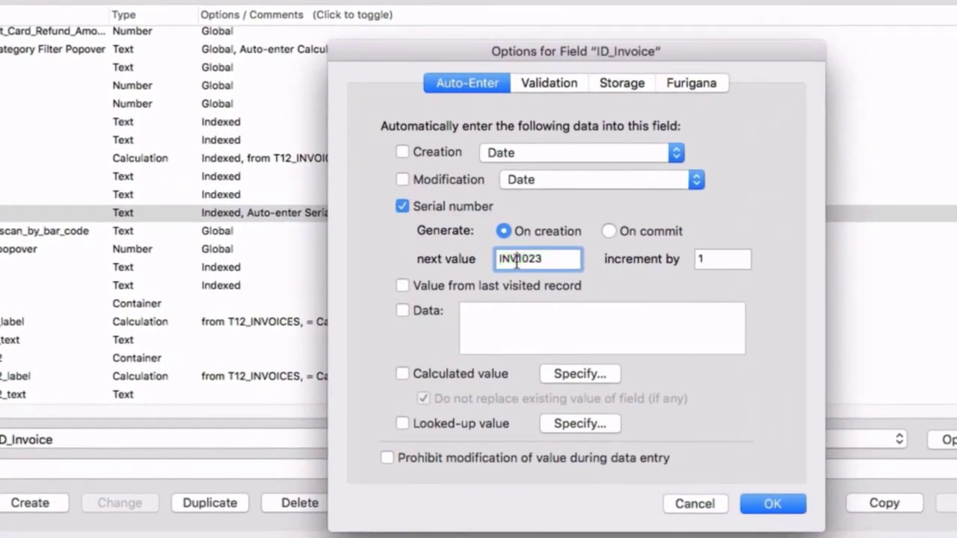
left_click_drag(516, 259, 497, 259)
left_click(712, 259)
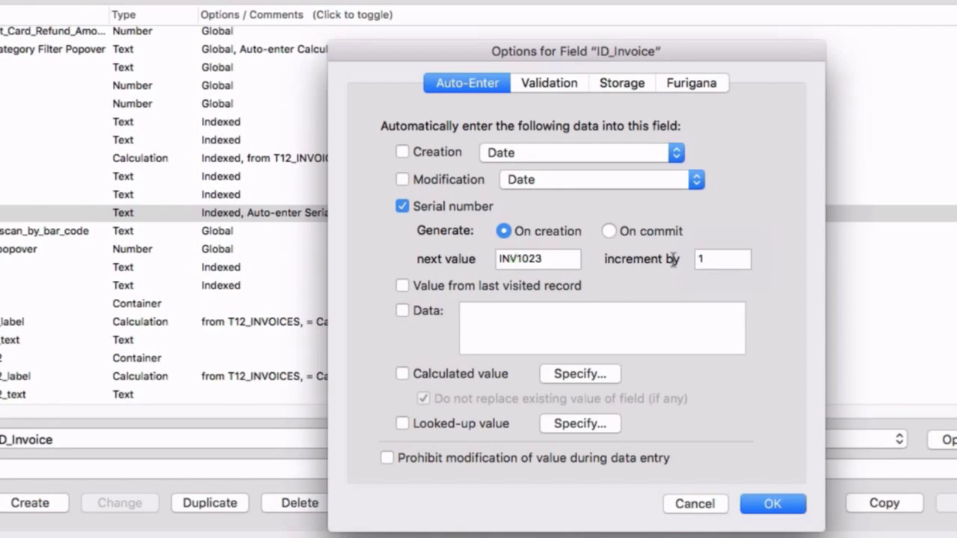
left_click_drag(527, 262, 481, 258)
left_click(526, 259)
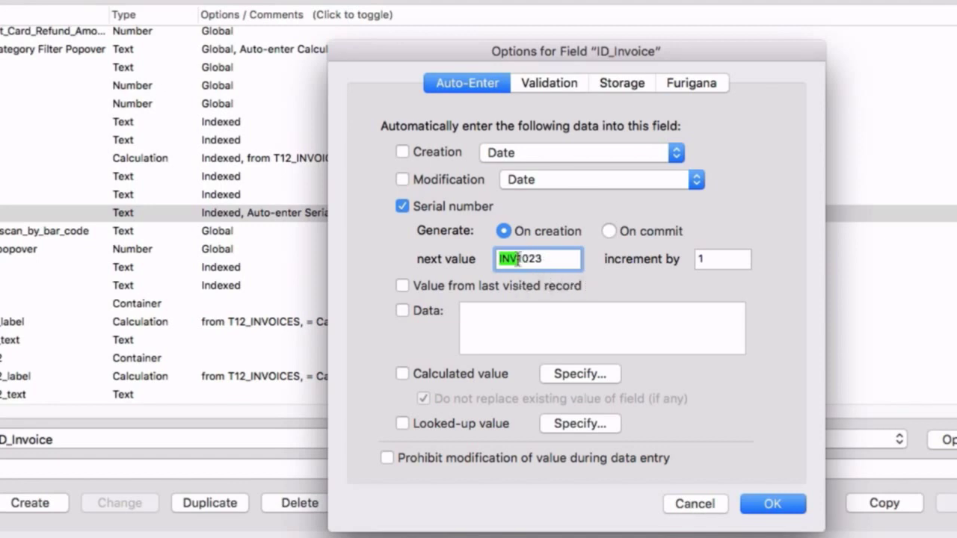
left_click(517, 259)
double_click(494, 259)
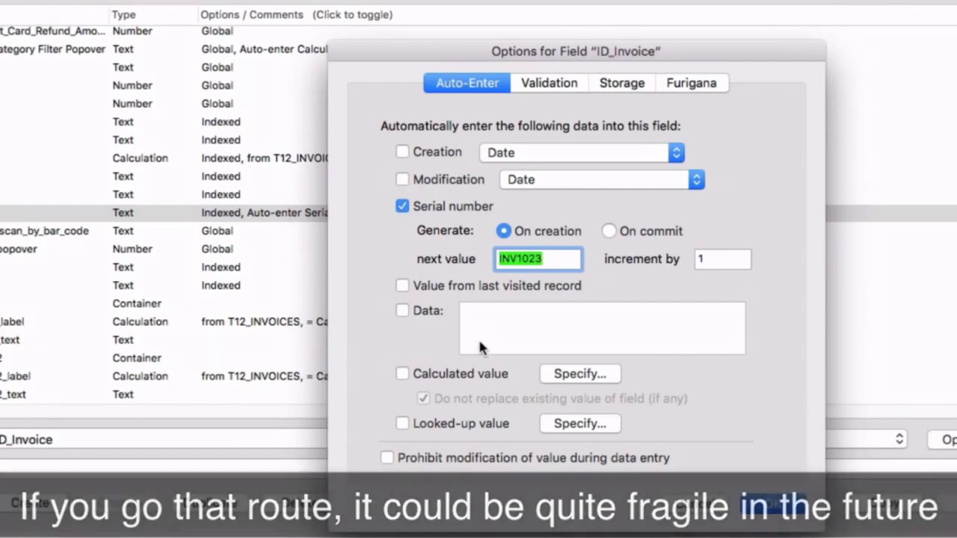
left_click(695, 505)
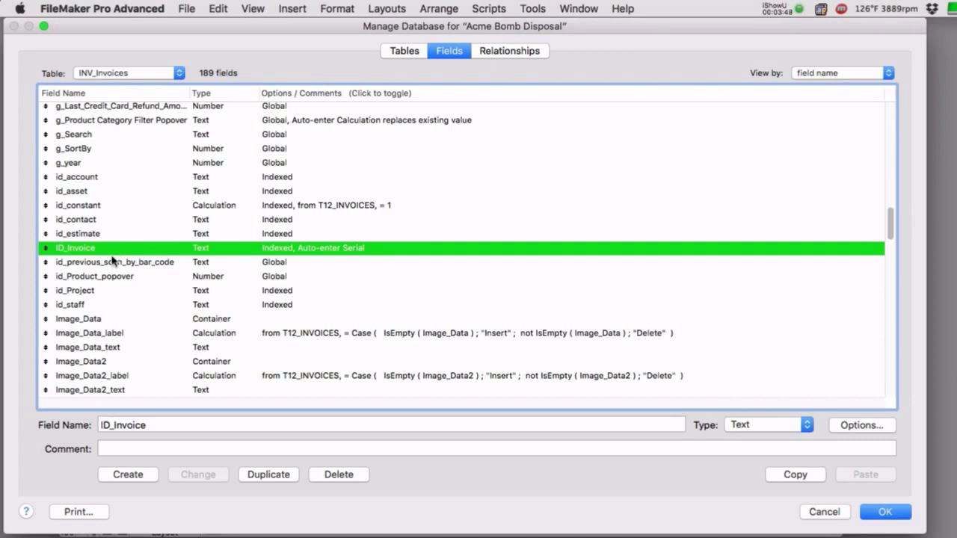
Step: Create a new text field named ID_Invoice_serial in the INV_Invoices table
left_click(142, 479)
left_click(179, 424)
type("_")
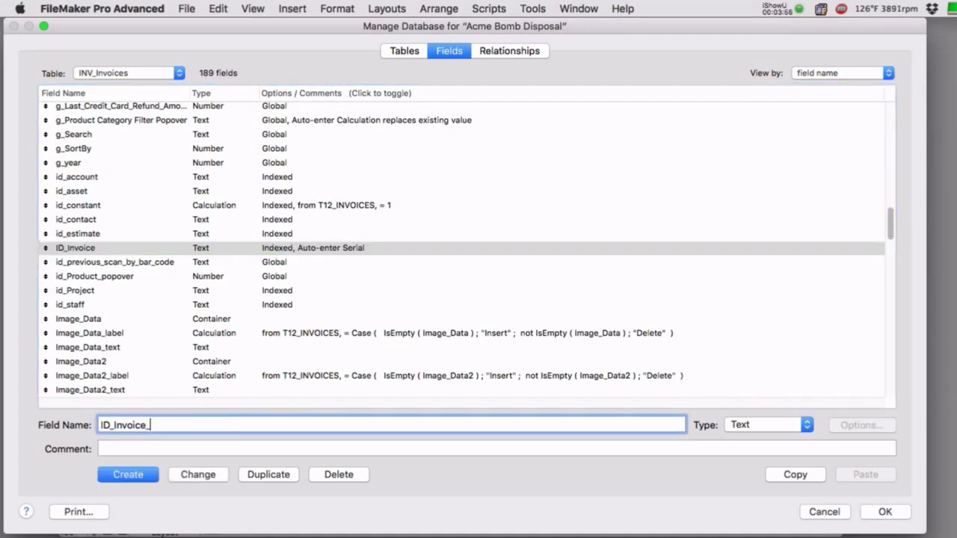
type("serial")
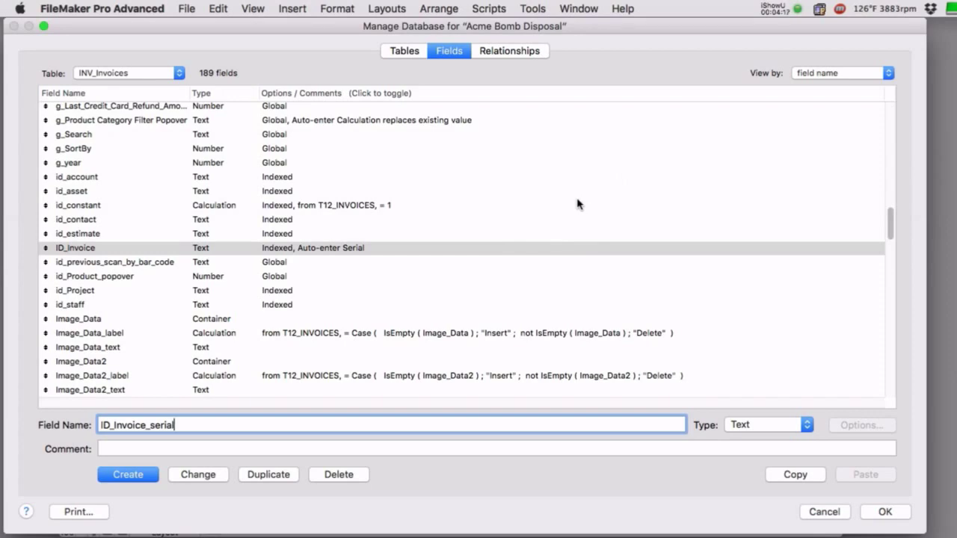
key("Return")
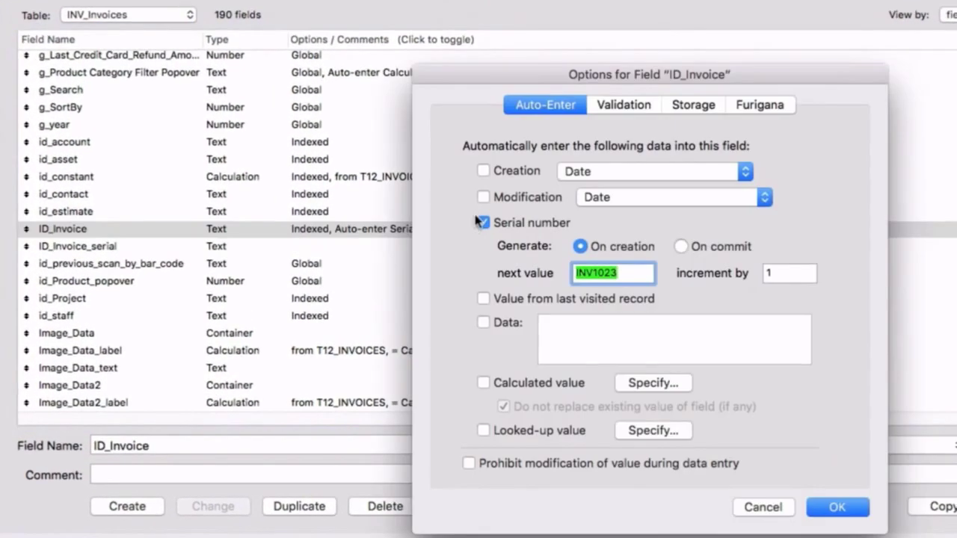
left_click(592, 274)
key("BackSpace")
key("BackSpace")
key("BackSpace")
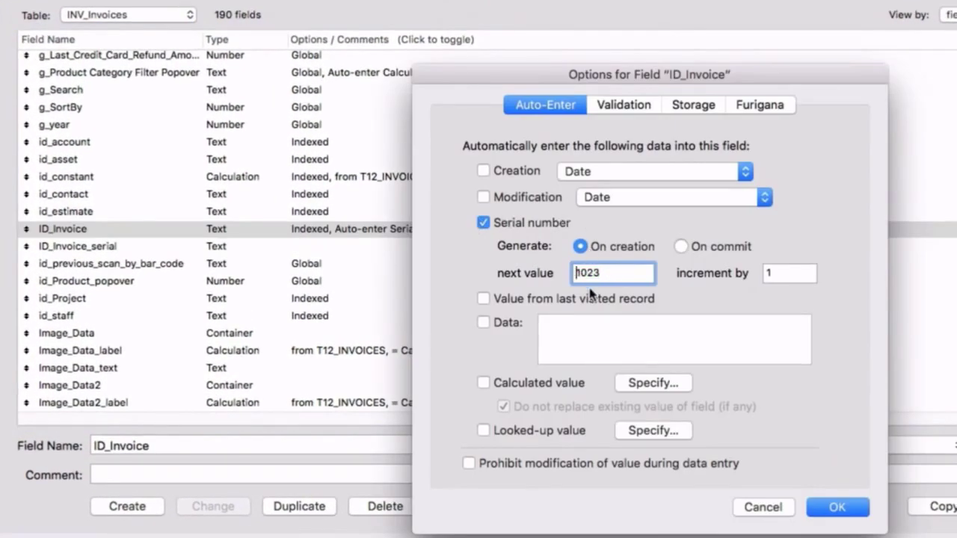
left_click(749, 513)
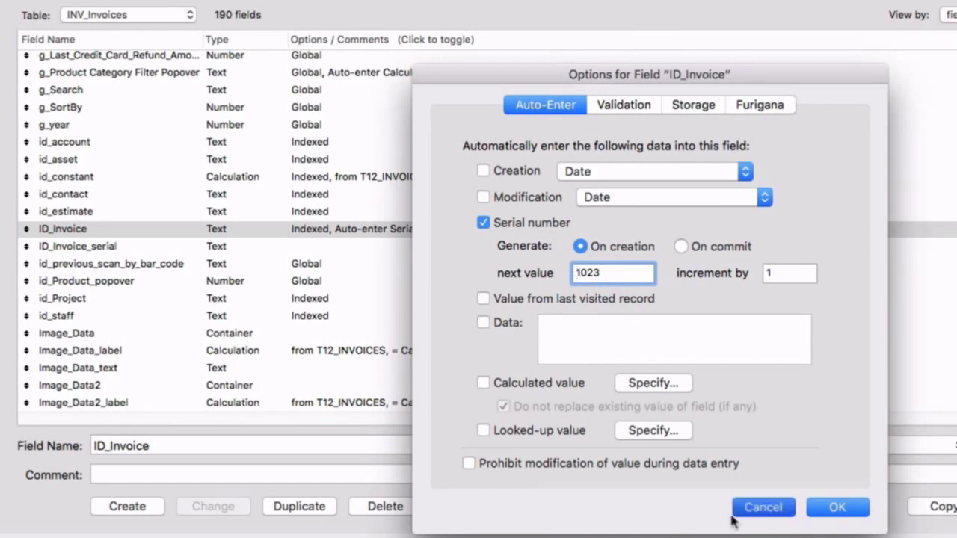
Step: Enable an auto-entered serial number for ID_Invoice_serial, generated on creation with an increment of 1, and save its options
left_click(116, 251)
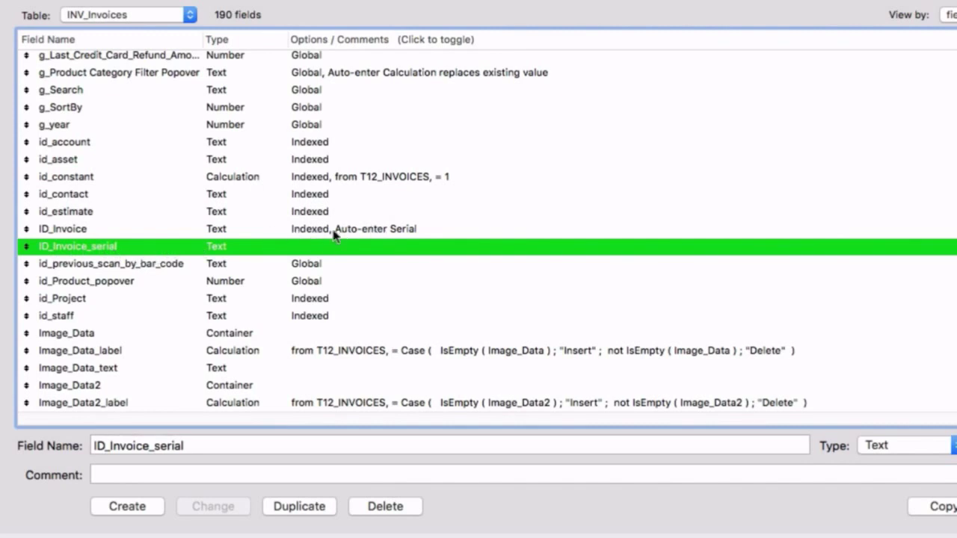
left_click(70, 232)
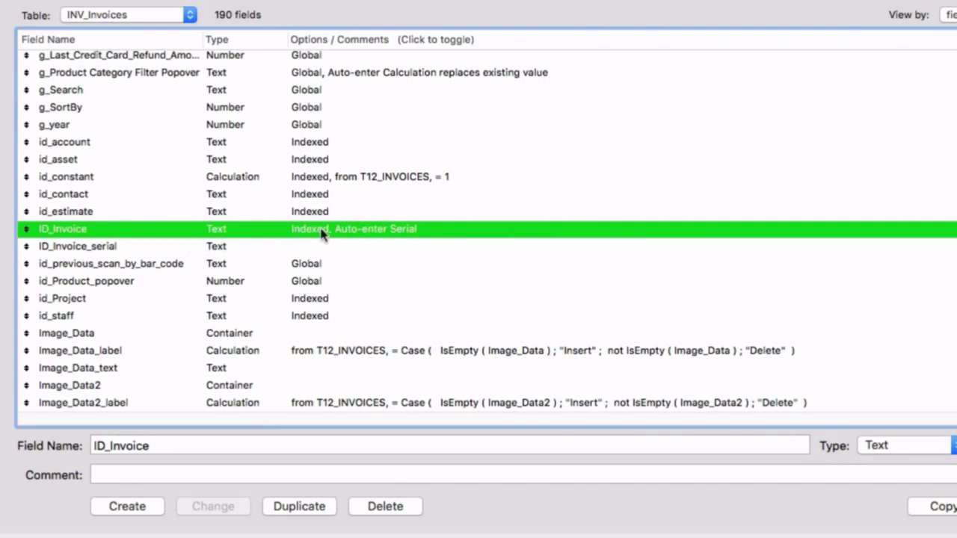
double_click(118, 249)
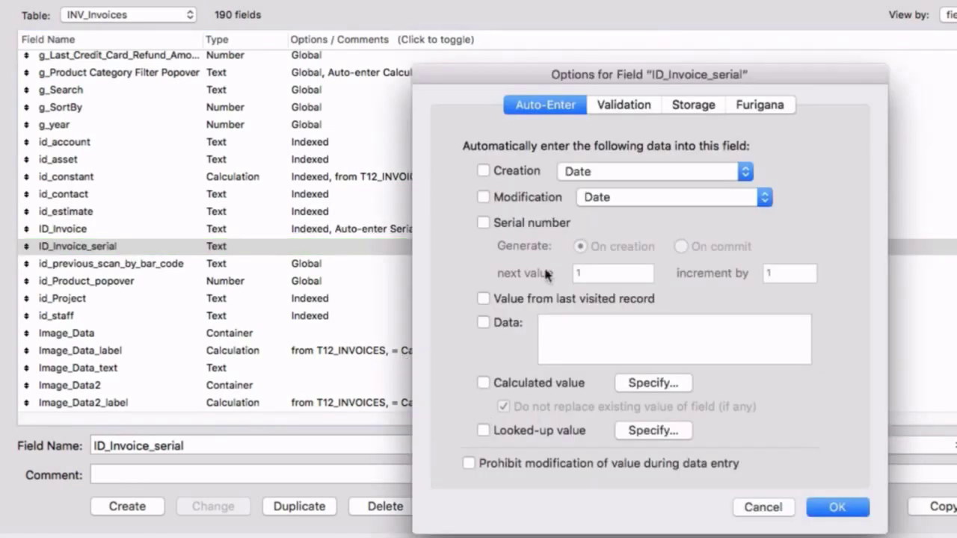
left_click(504, 223)
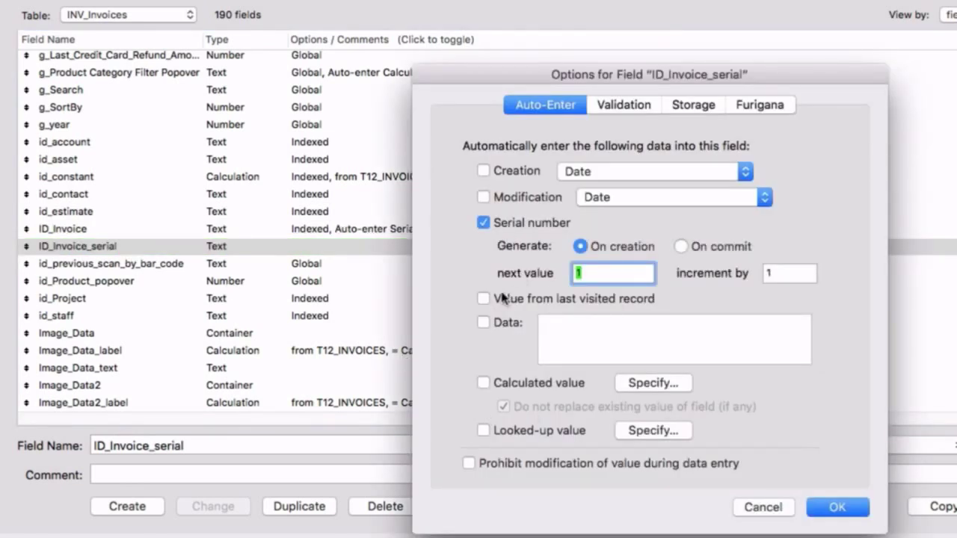
type("1")
left_click(837, 508)
Step: Replace ID_Invoice's auto-entered serial number with a calculated value and open its calculation for editing
double_click(133, 235)
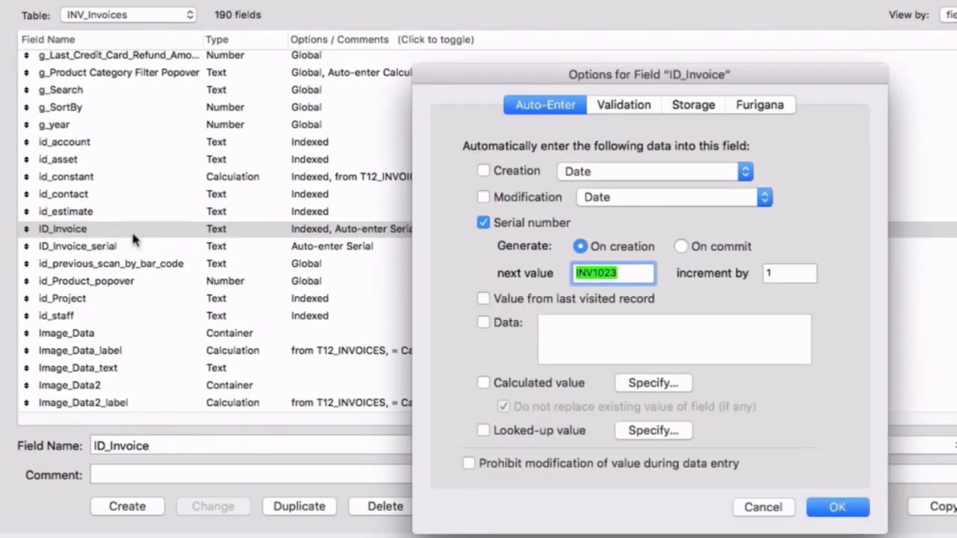
left_click(484, 223)
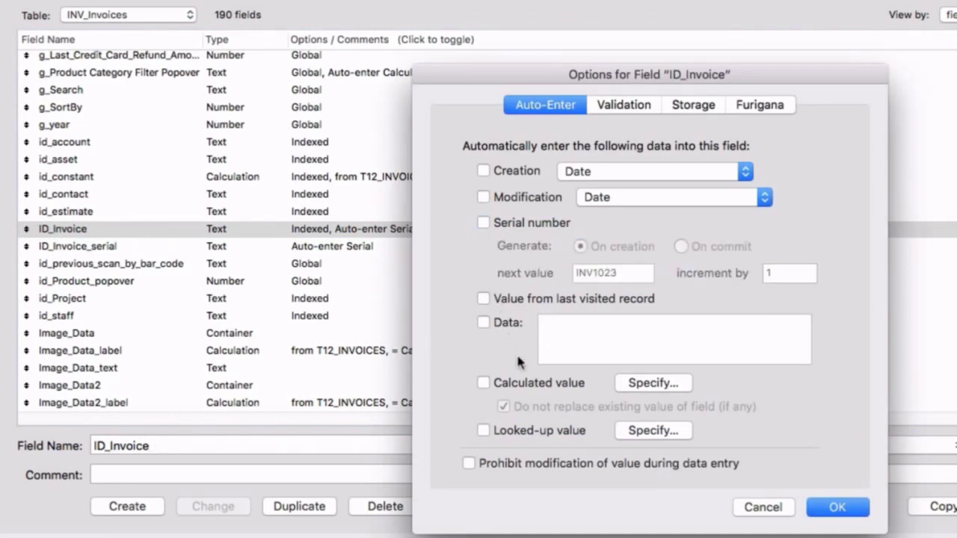
left_click(484, 383)
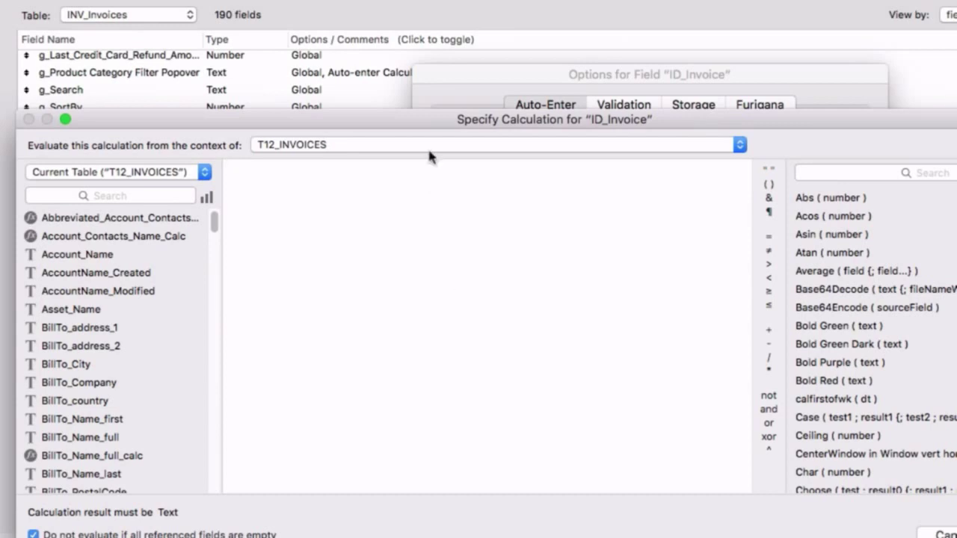
left_click_drag(423, 119, 432, 456)
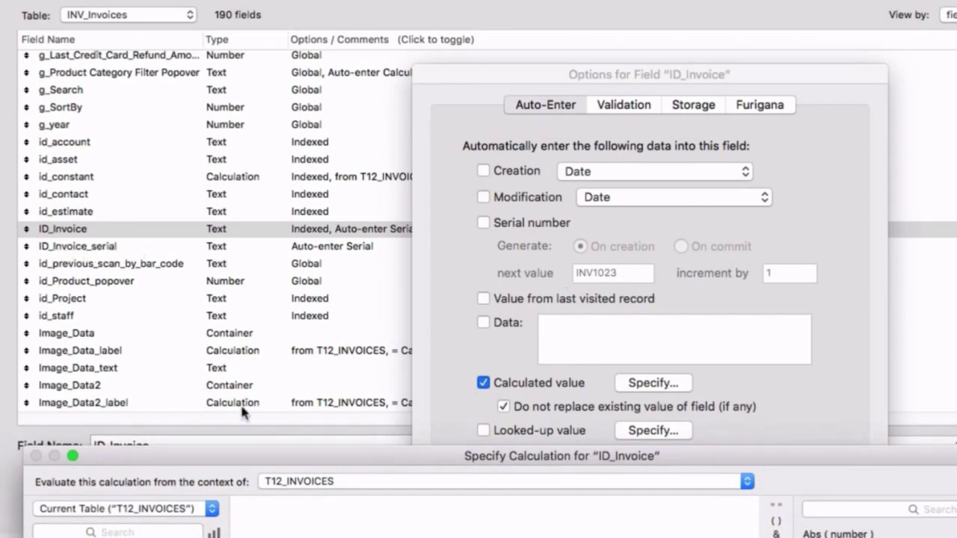
left_click_drag(301, 460, 263, 55)
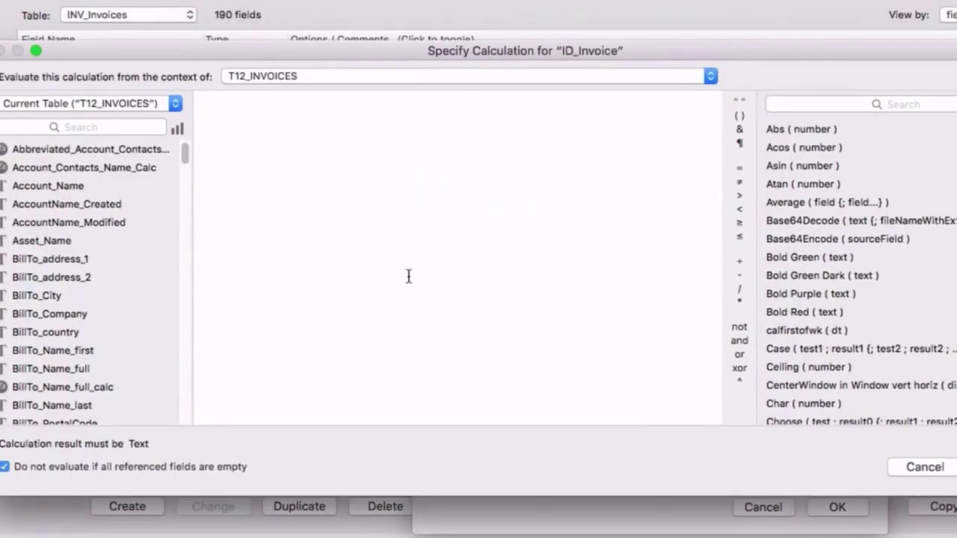
Step: Insert the Get ( CurrentDate ) function into ID_Invoice's calculation
left_click(366, 243)
scroll(865, 322, "down", 5)
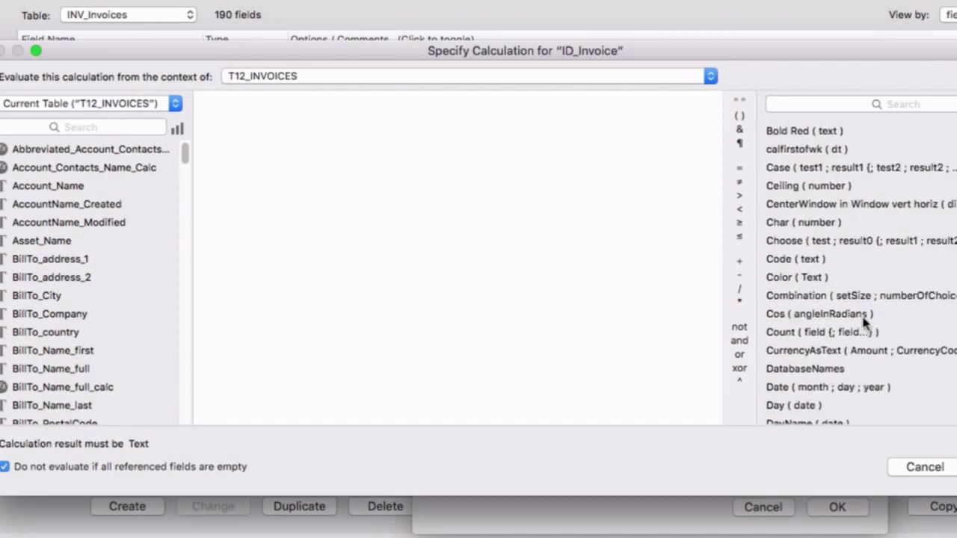
scroll(865, 321, "down", 12)
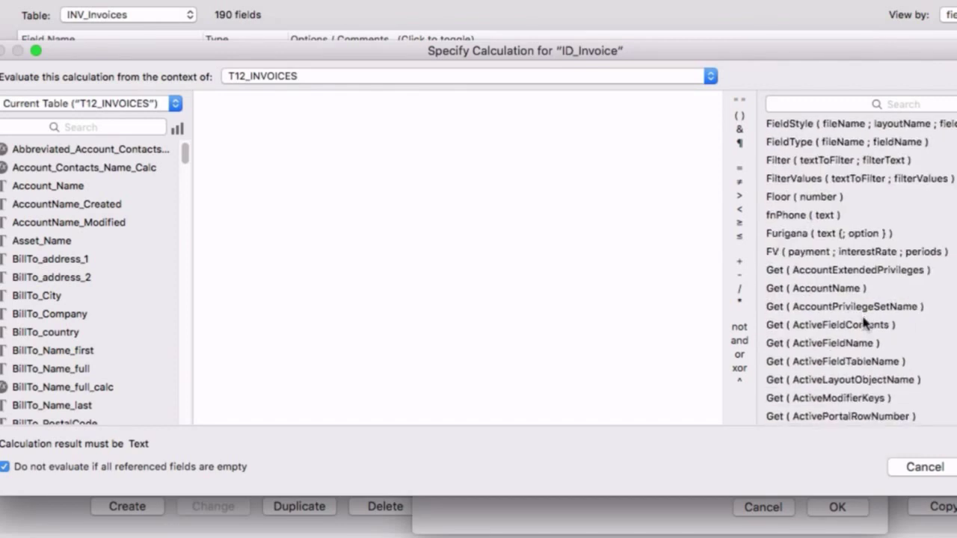
scroll(865, 321, "down", 7)
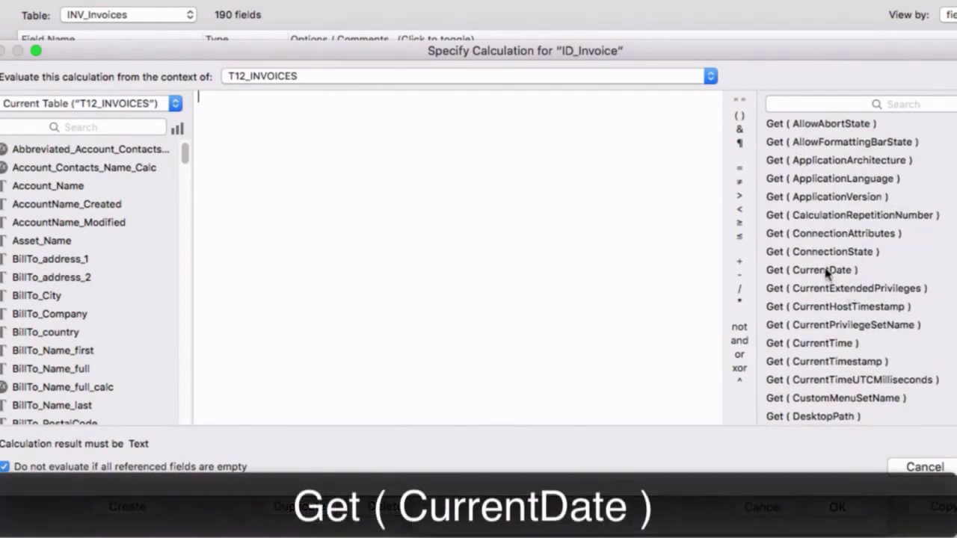
double_click(827, 273)
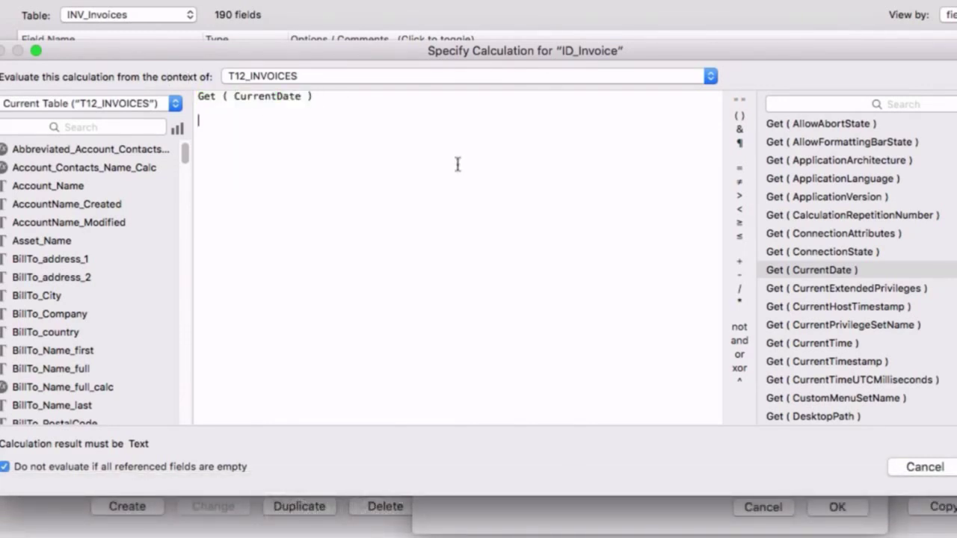
Step: Add the Year function and nest the current date inside it, forming Year ( Get ( CurrentDate ) )
scroll(930, 326, "down", 15)
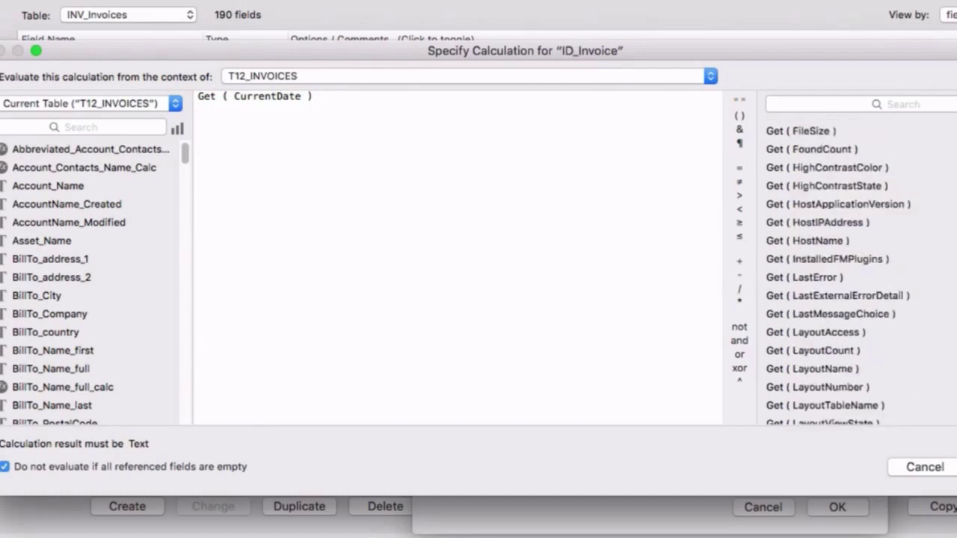
scroll(860, 273, "down", 20)
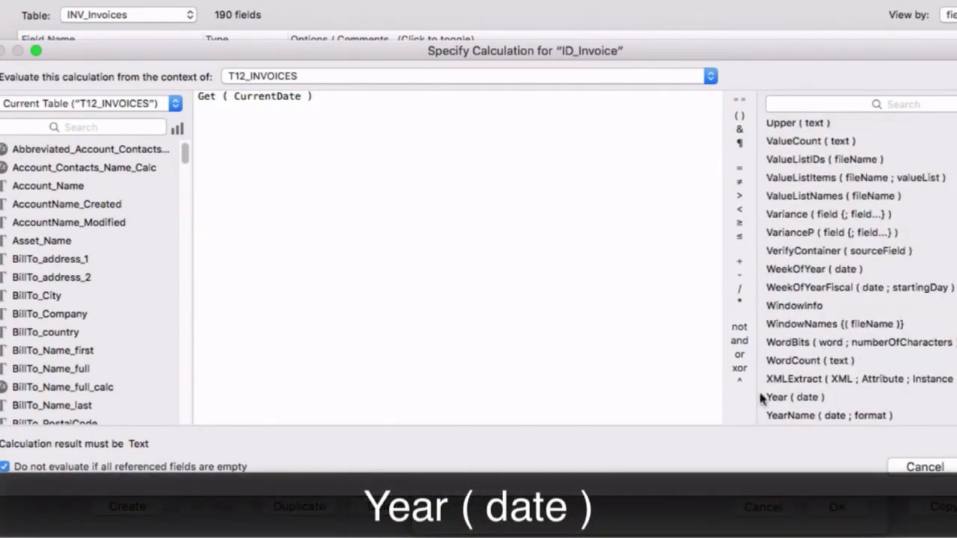
double_click(785, 397)
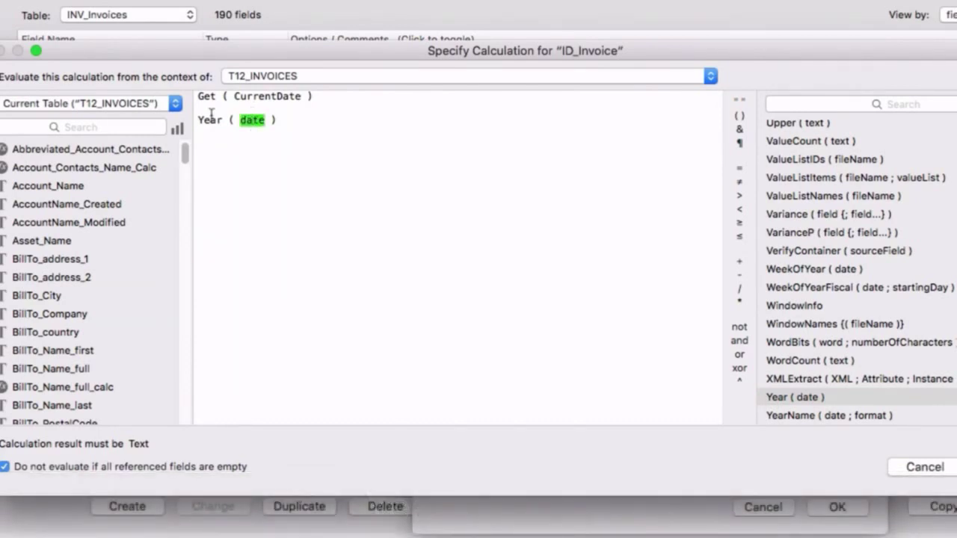
left_click_drag(356, 95, 100, 70)
key("super+c")
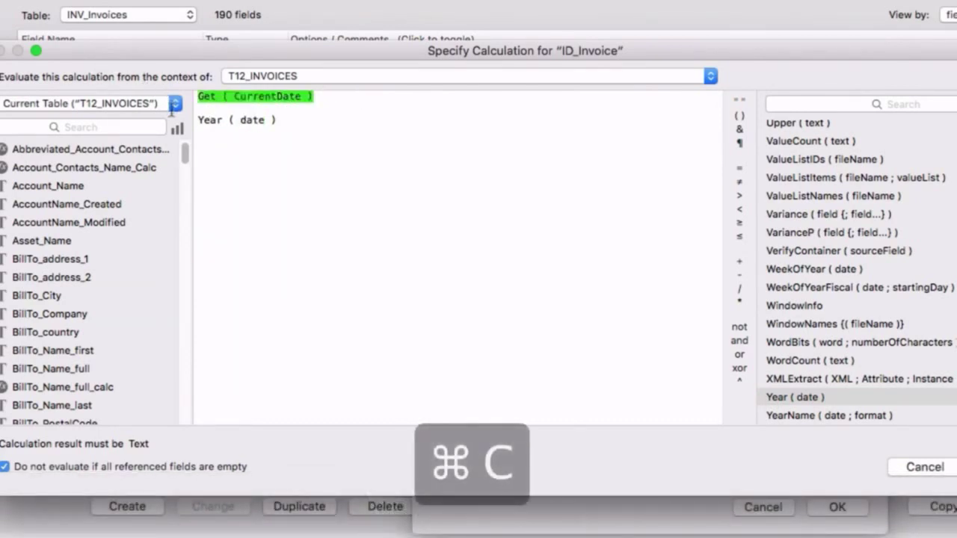
key("super+x")
double_click(256, 120)
key("super+v")
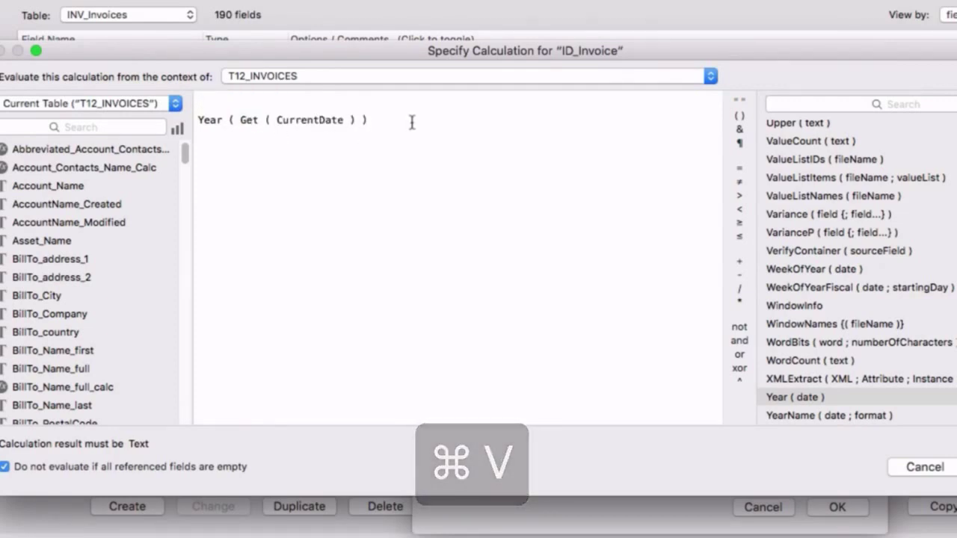
Step: Accept ID_Invoice's calculation and field options, and save the database changes
left_click_drag(411, 122, 149, 74)
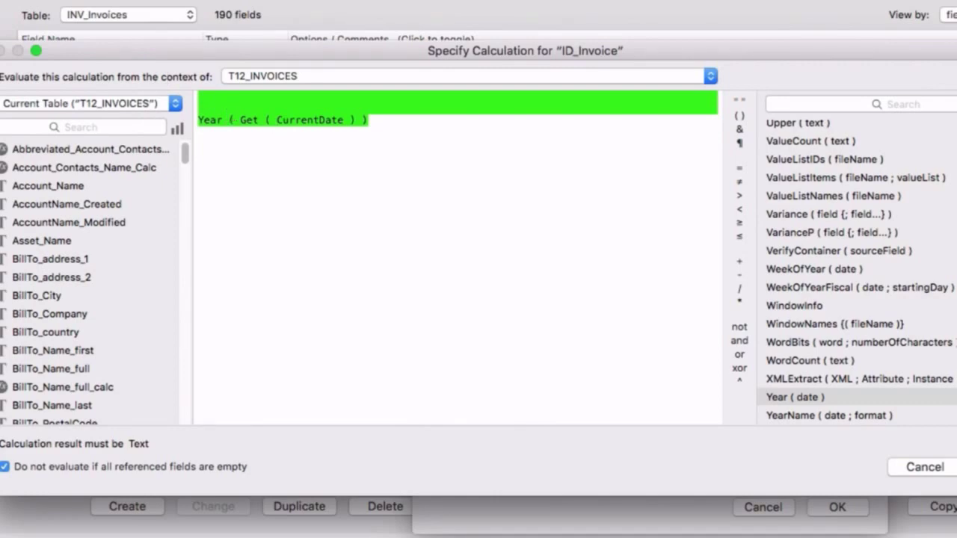
key("Return")
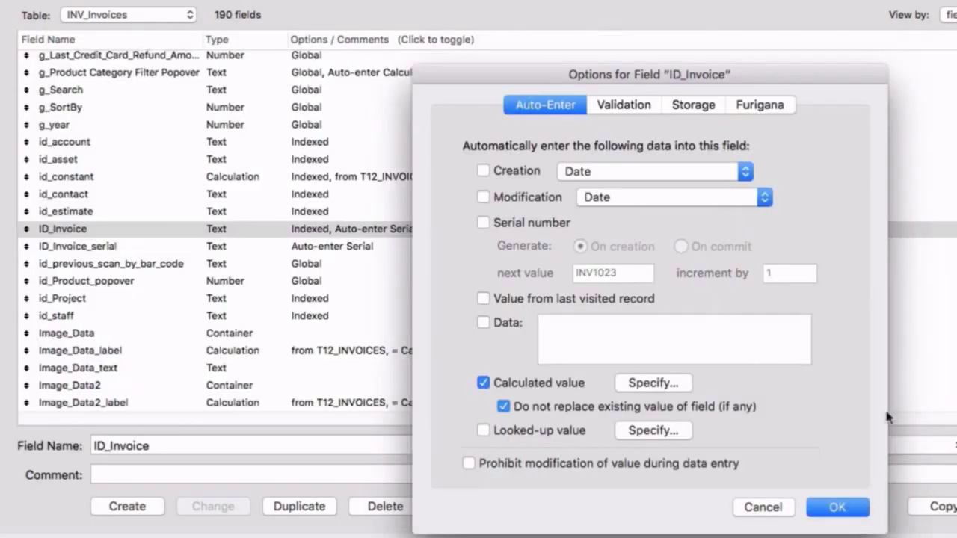
left_click(840, 507)
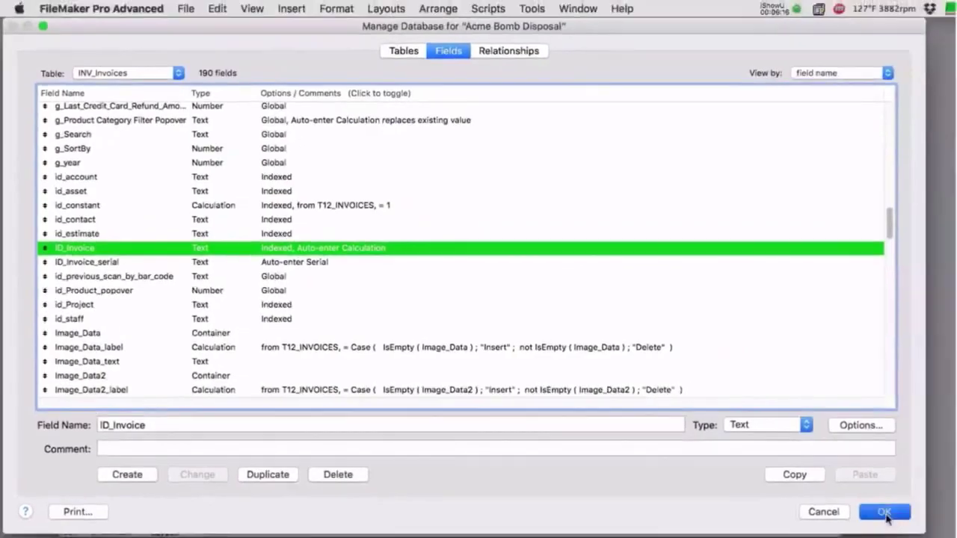
left_click(943, 529)
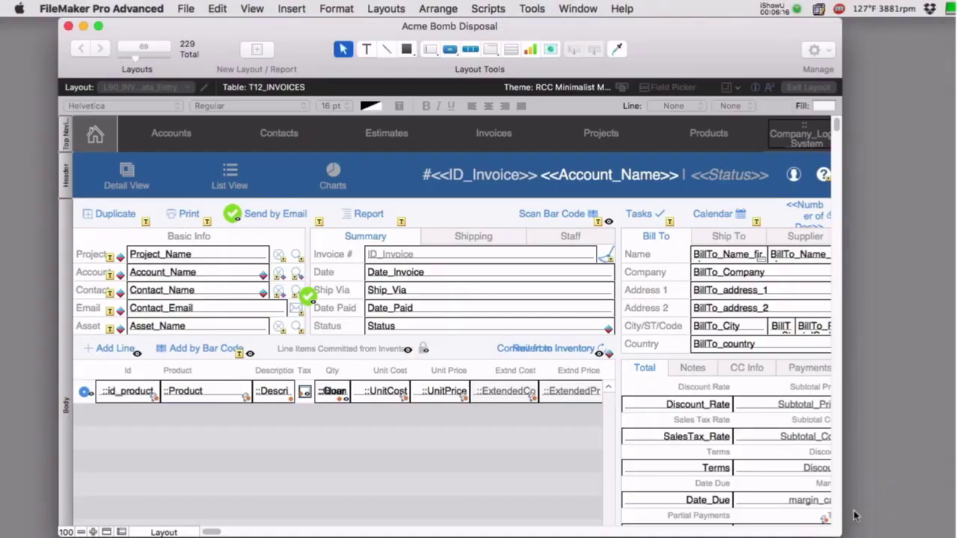
Step: Return the invoice layout to Browse mode and create a new invoice record to test the numbering
key("super+b")
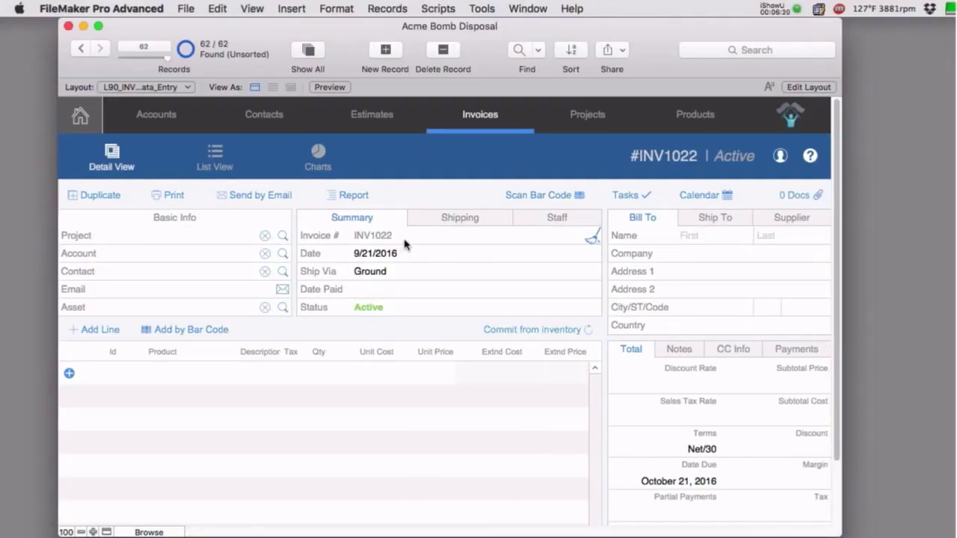
key("super+l")
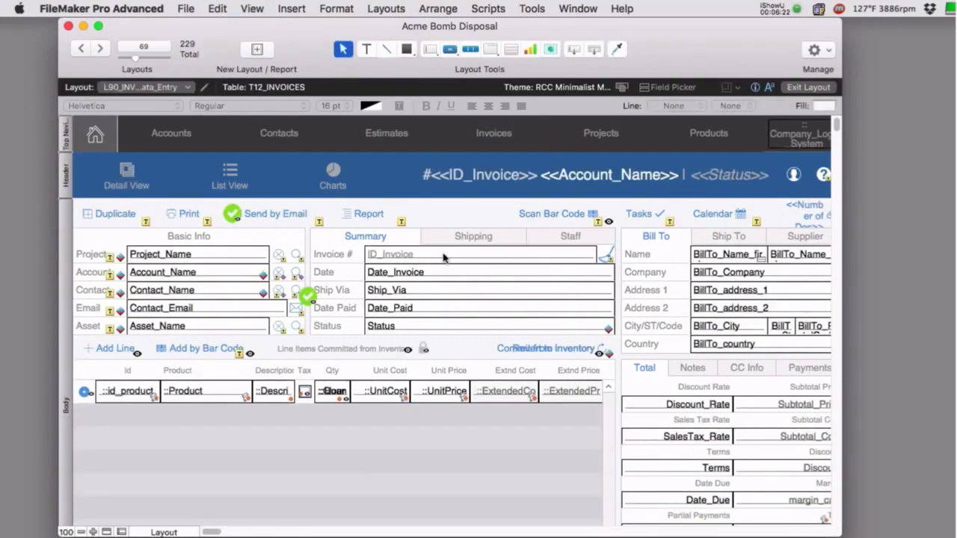
key("super+b")
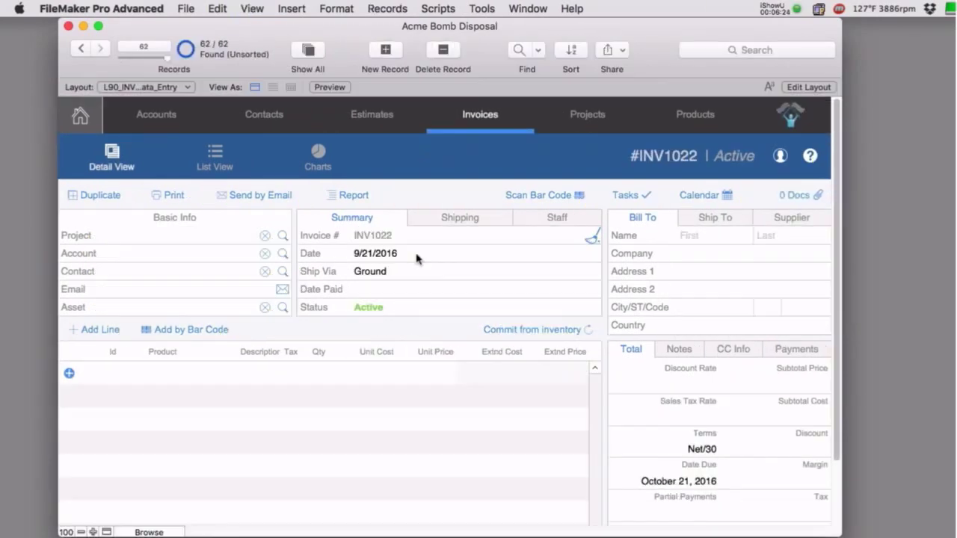
key("super+n")
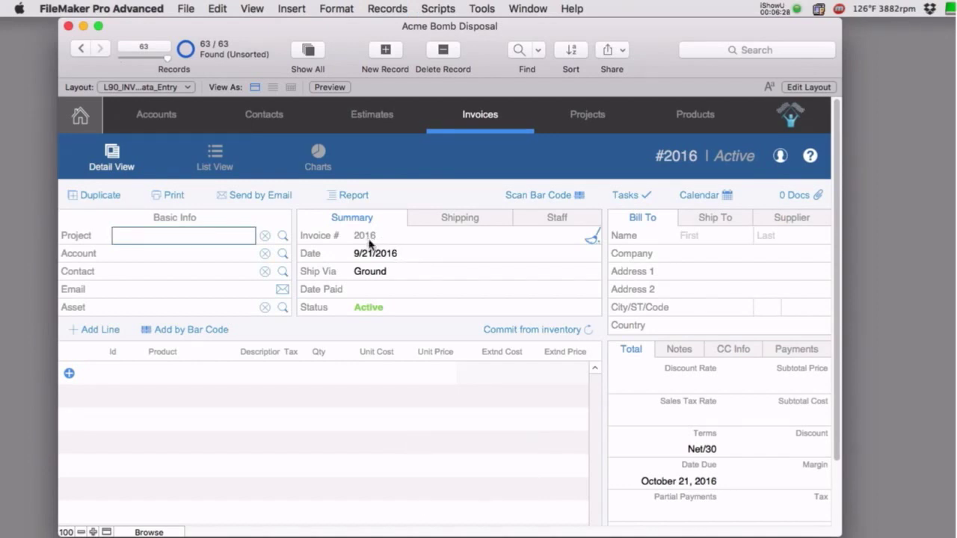
Step: Add eight more invoice records in quick succession
left_click(386, 51)
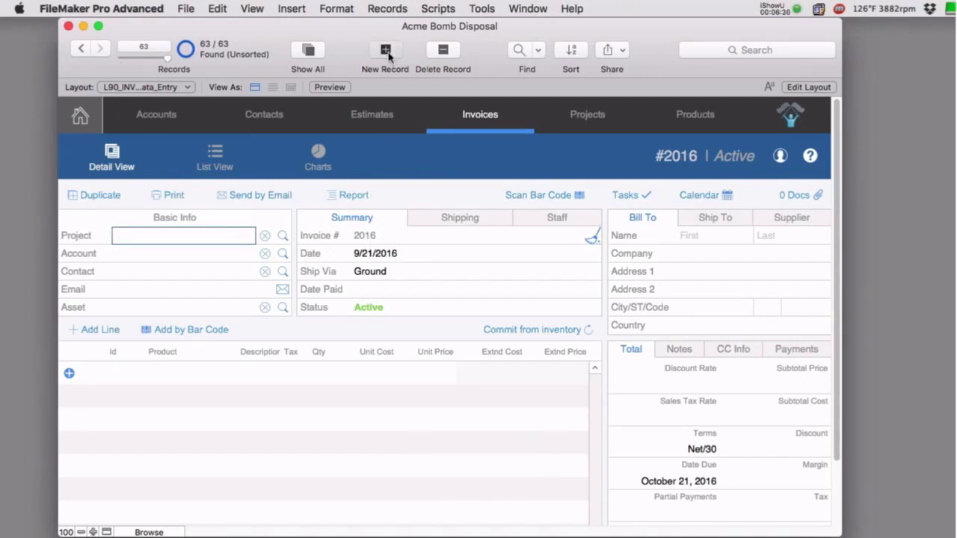
left_click(386, 51)
left_click(386, 51)
left_click(386, 51)
left_click(385, 51)
left_click(386, 51)
left_click(386, 51)
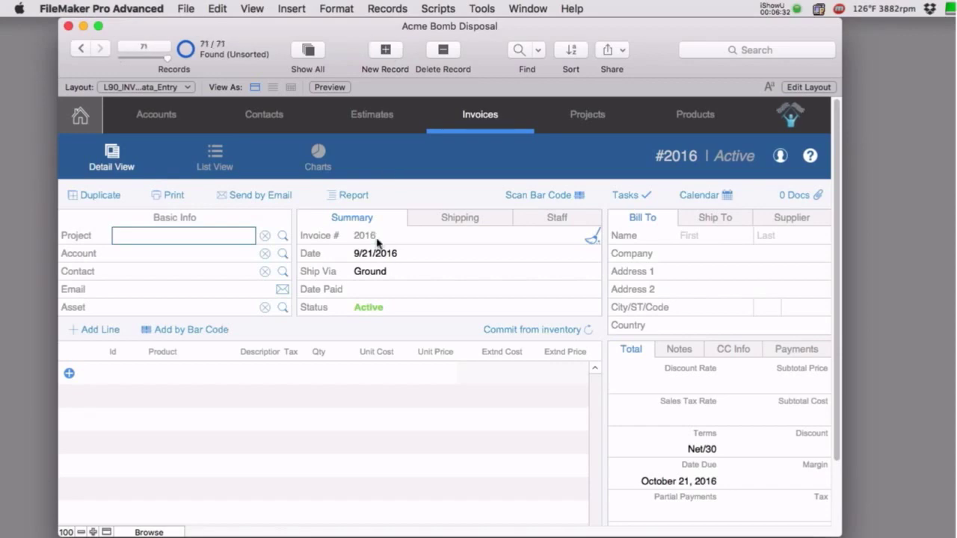
Step: Reopen the INV_Invoices field definitions and examine the next value in ID_Invoice_serial's auto-enter options
key("super+shift+d")
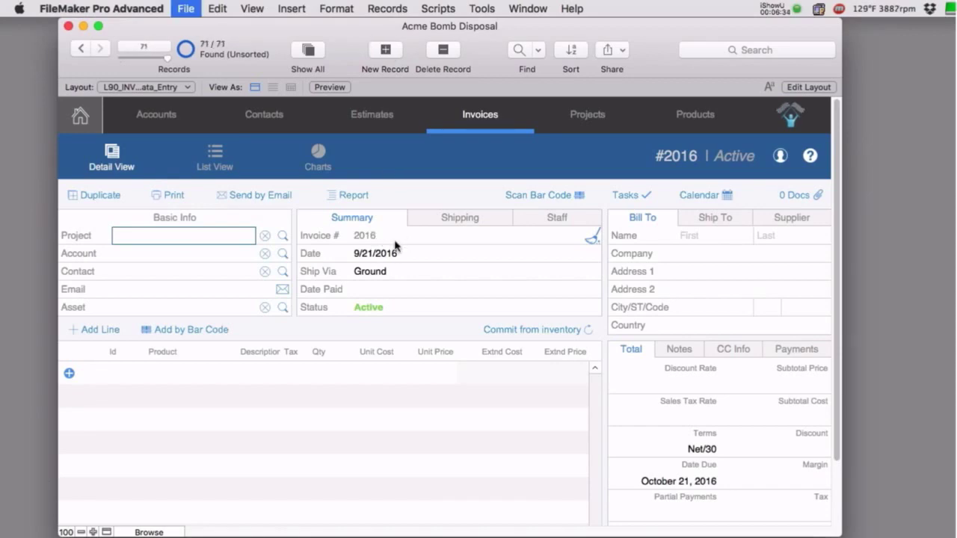
scroll(284, 310, "down", 10)
scroll(284, 312, "down", 15)
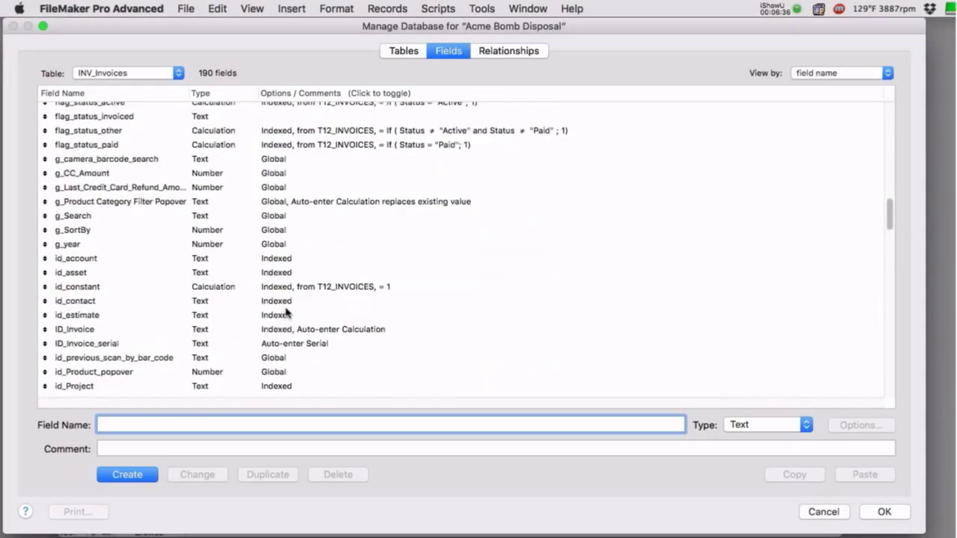
scroll(285, 313, "up", 3)
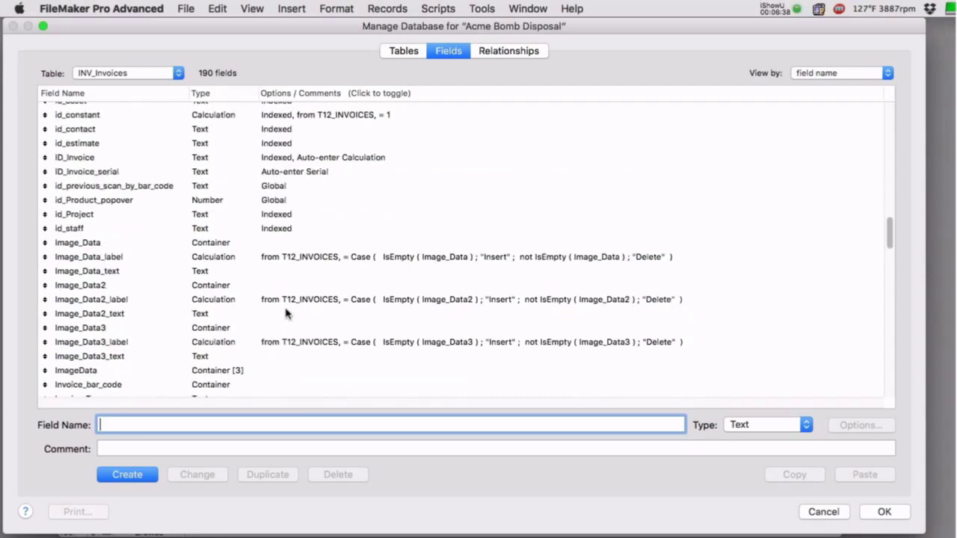
left_click(98, 173)
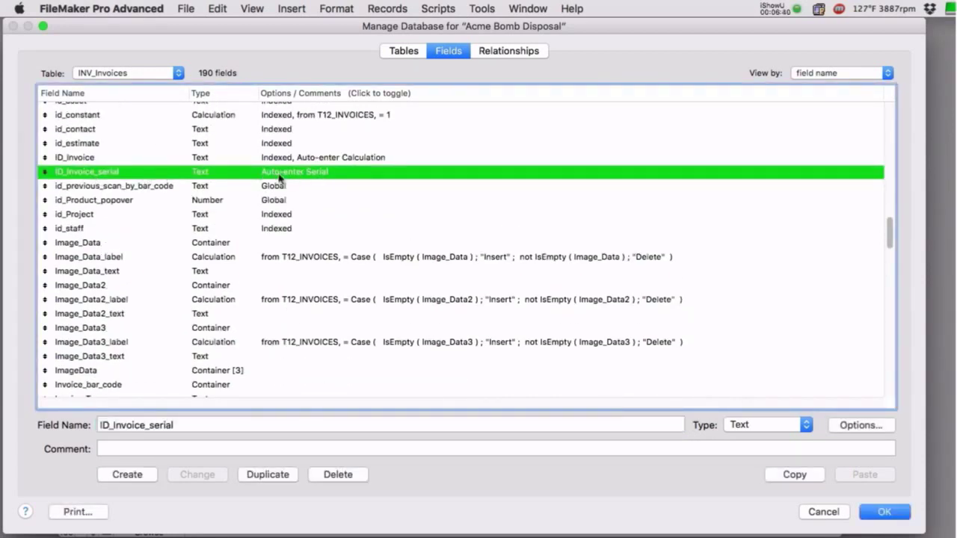
double_click(318, 174)
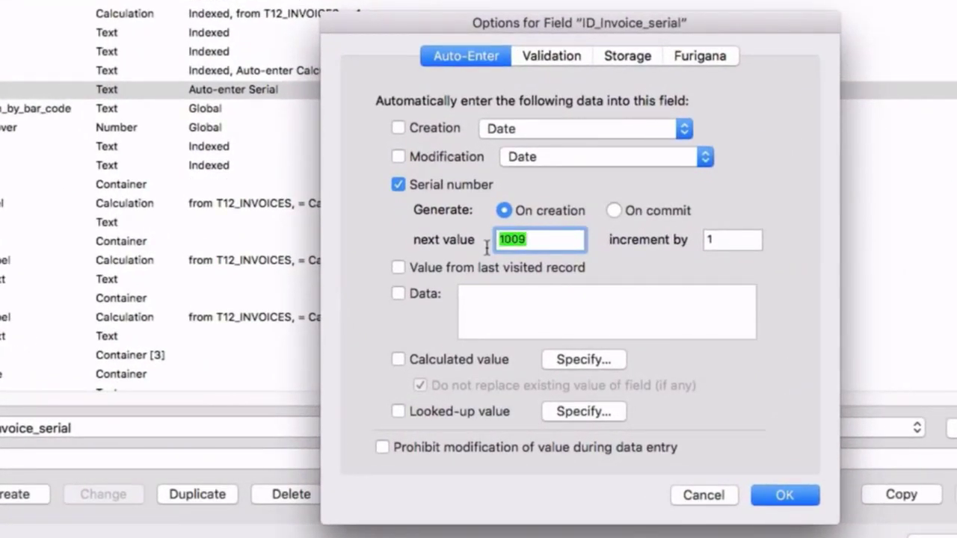
left_click(527, 240)
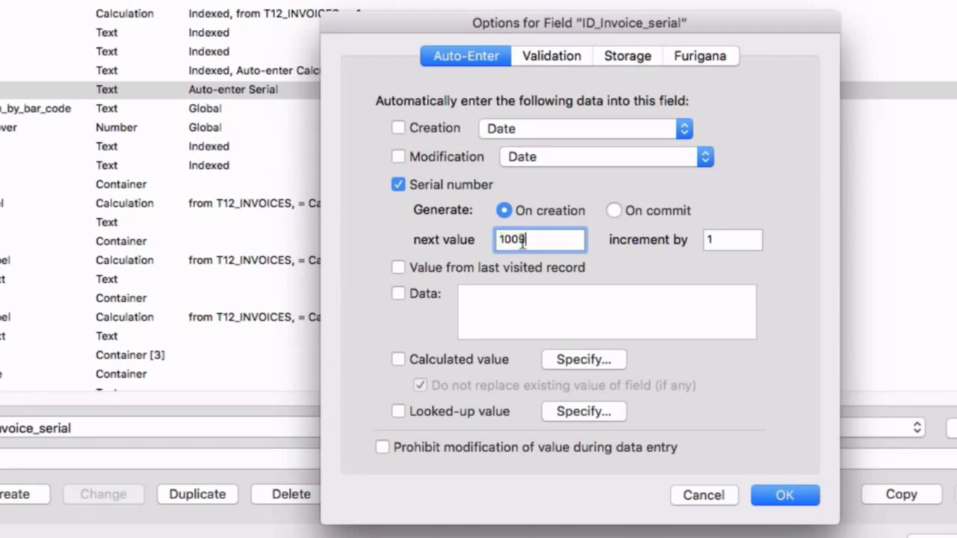
key("shift+Left")
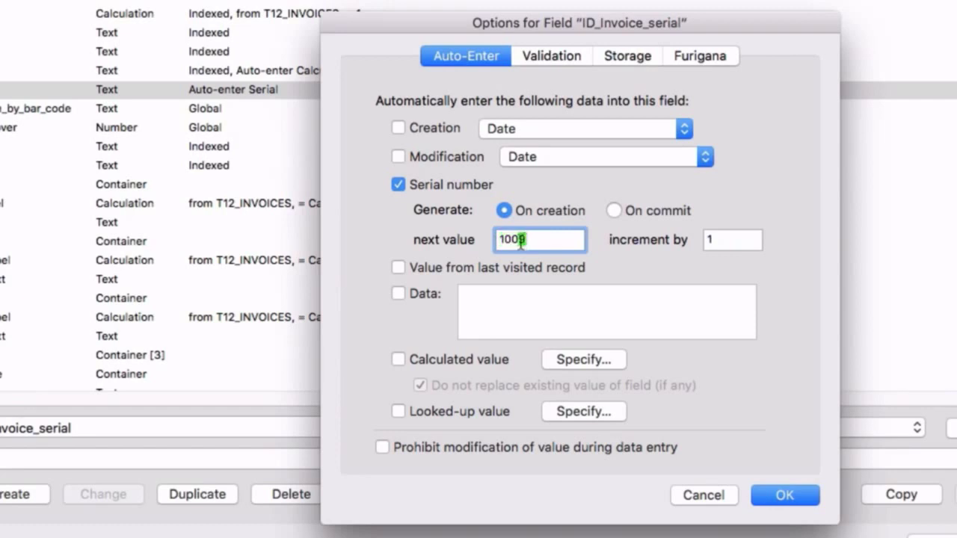
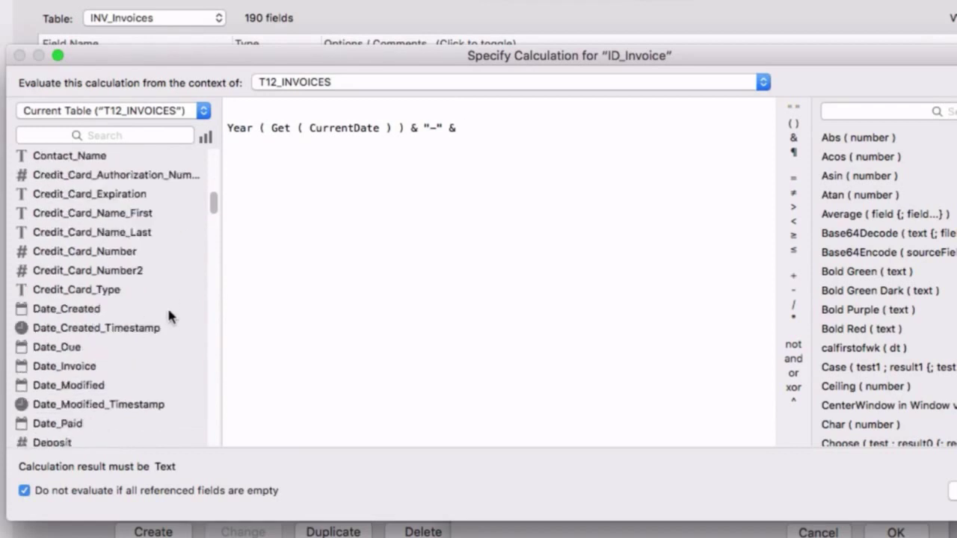
Step: Append the ID_Invoice_serial field after the "-" separator to complete ID_Invoice's year-based calculation
scroll(163, 312, "down", 12)
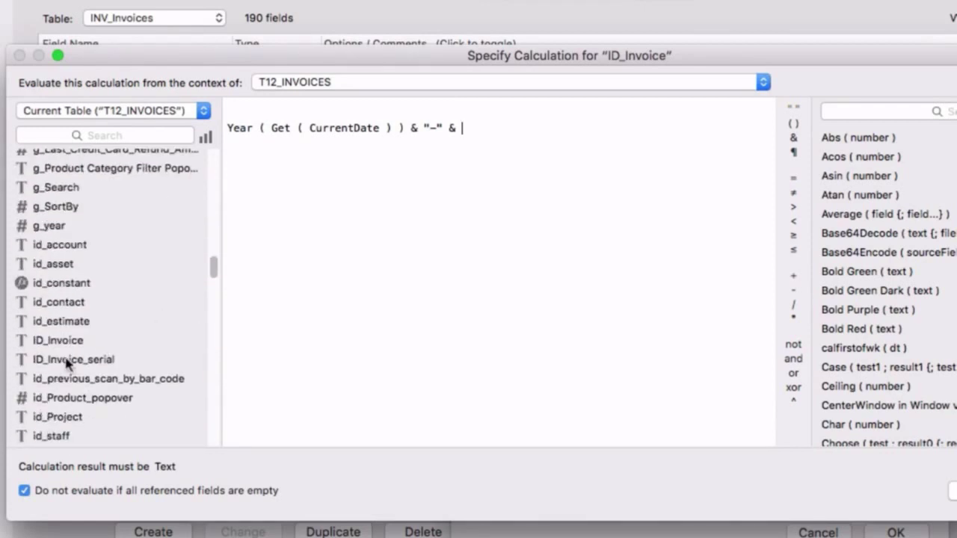
double_click(118, 357)
double_click(412, 127)
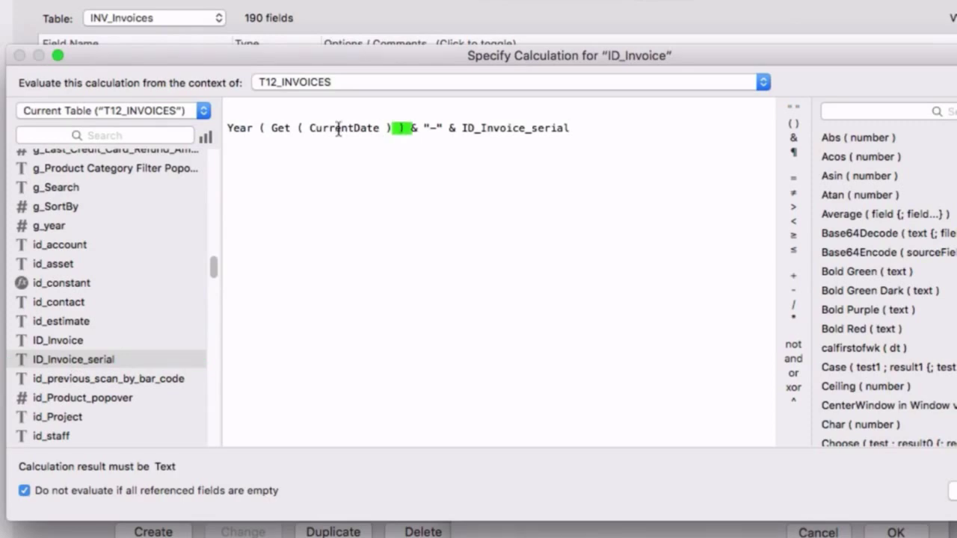
left_click(428, 128)
left_click_drag(577, 135, 227, 128)
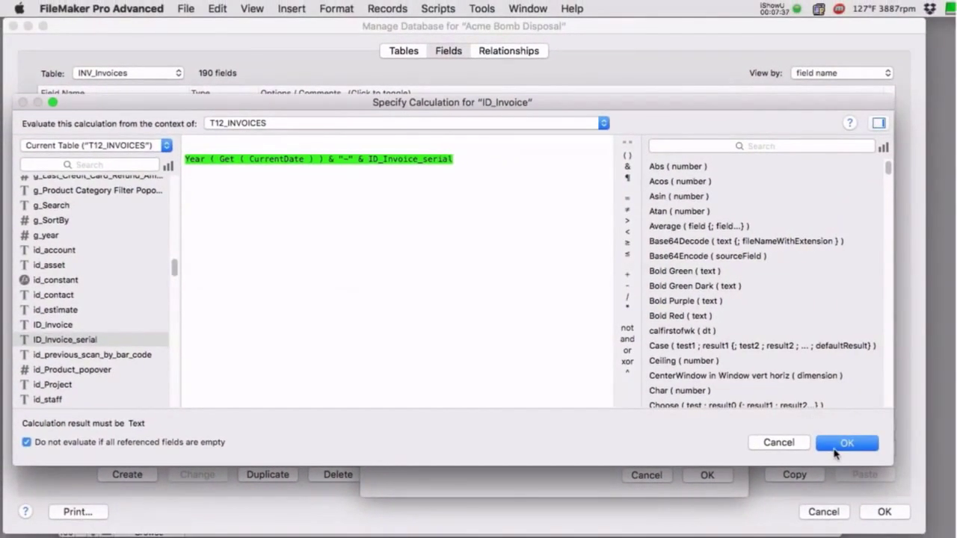
Step: Accept the completed ID_Invoice calculation and its auto-enter options, and save the database changes
left_click(835, 448)
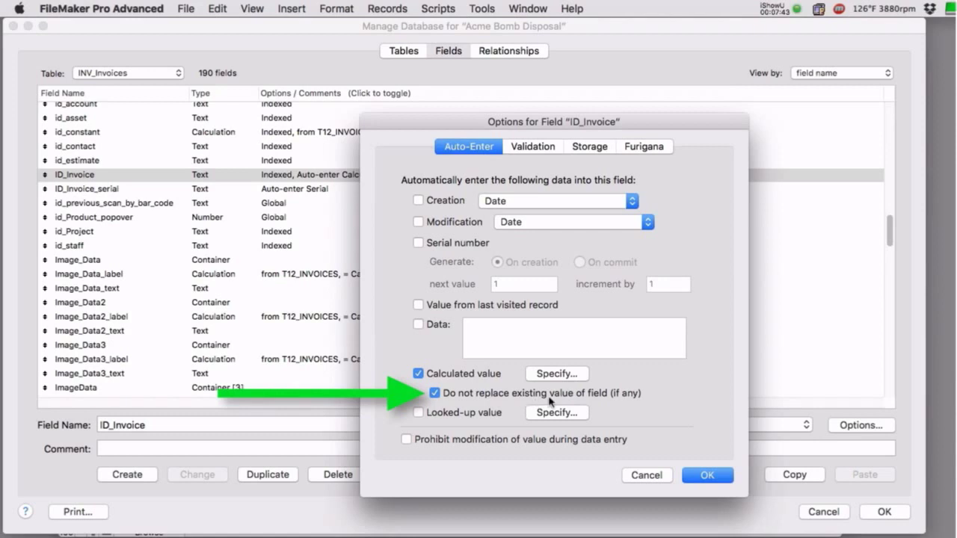
left_click(706, 483)
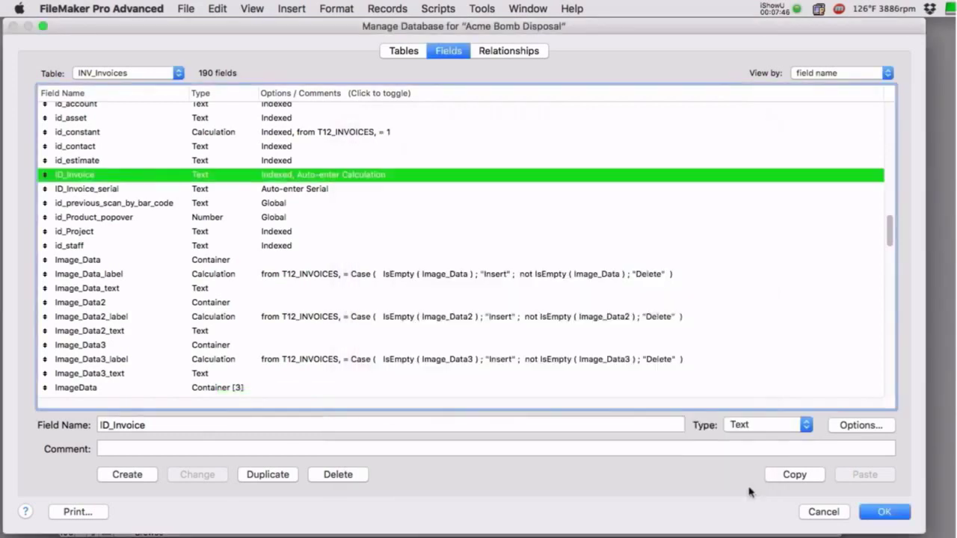
left_click(879, 513)
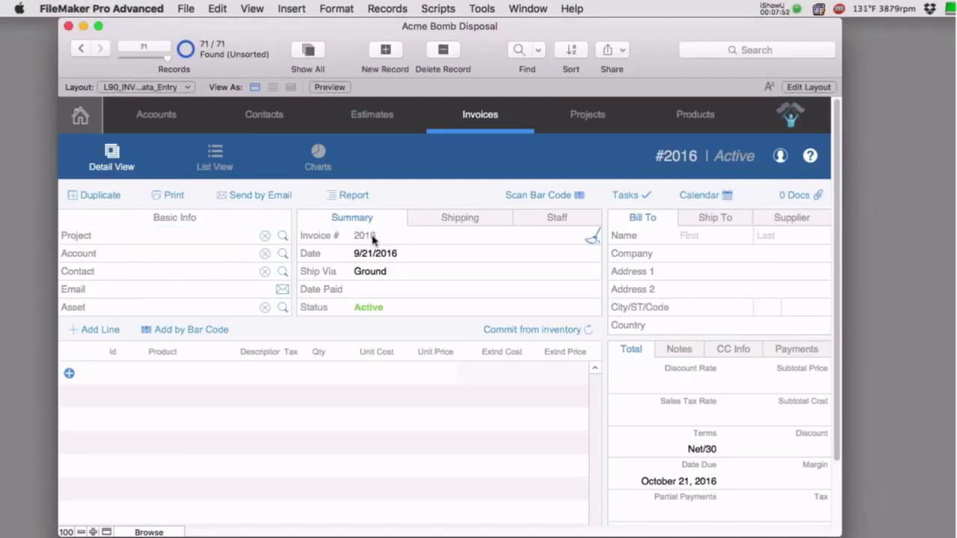
left_click(174, 367)
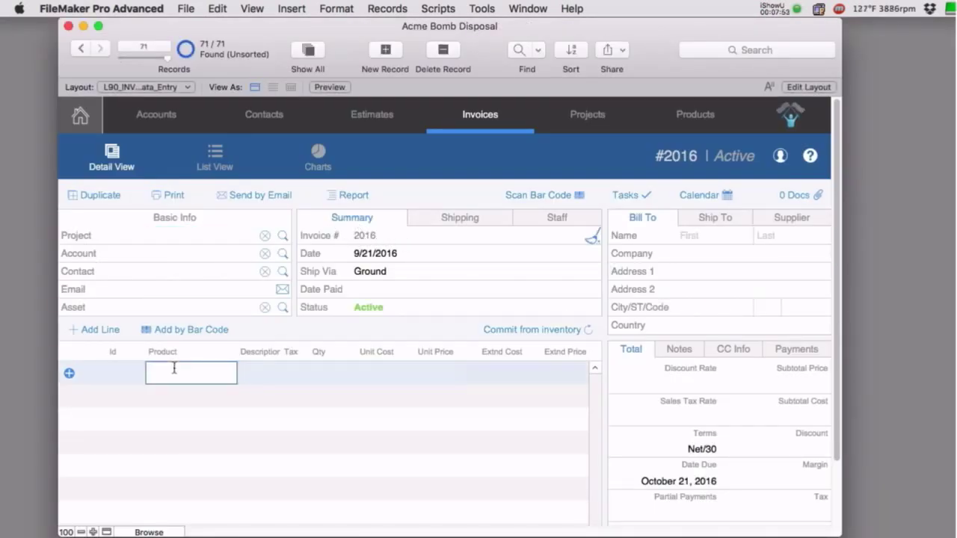
left_click(111, 376)
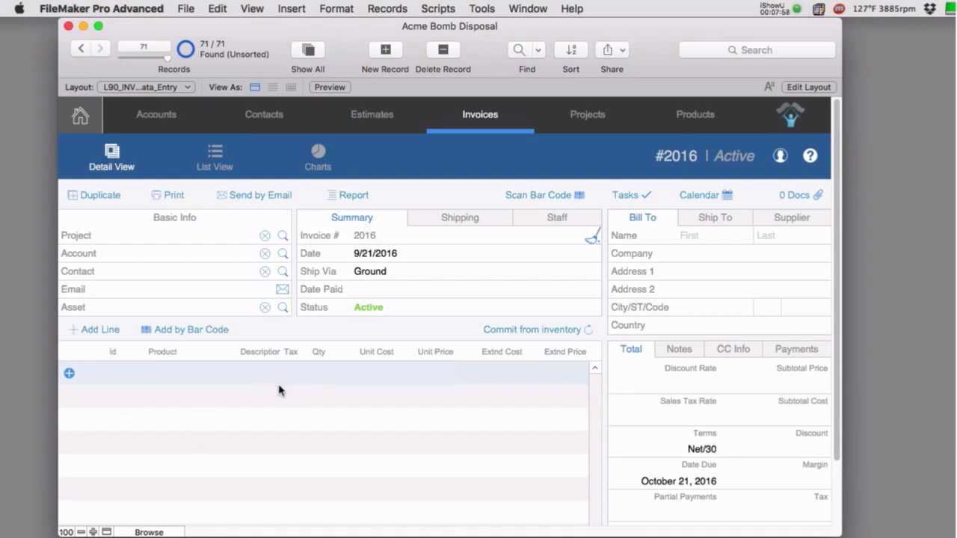
left_click(390, 238)
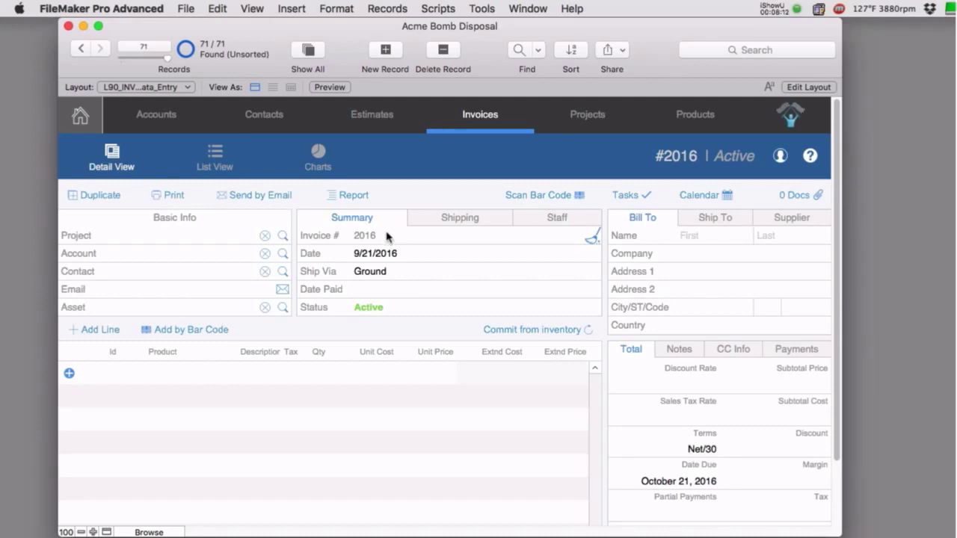
Step: Check whether ID_Invoice's auto-enter options replace existing values, and leave the field definitions without changing anything
key("super+shift+d")
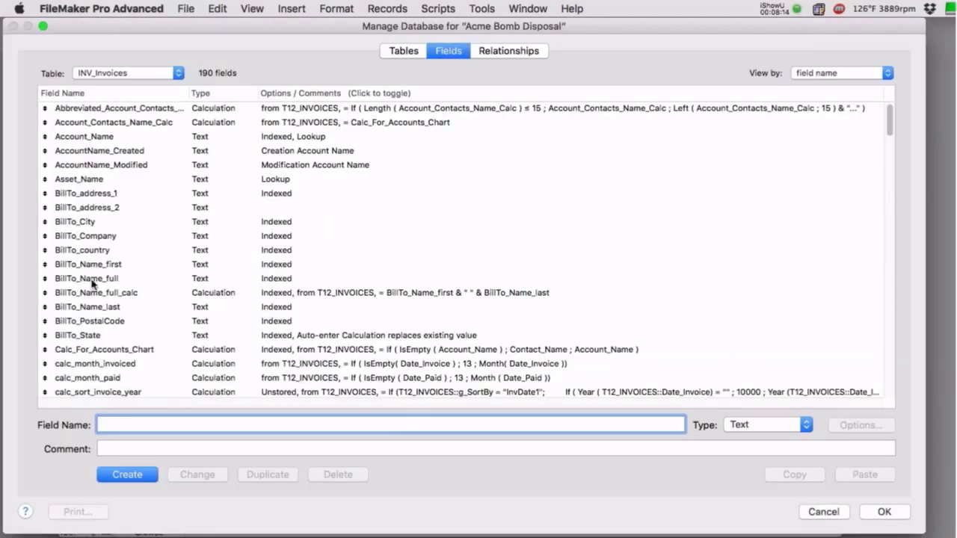
scroll(248, 293, "down", 10)
scroll(248, 293, "down", 5)
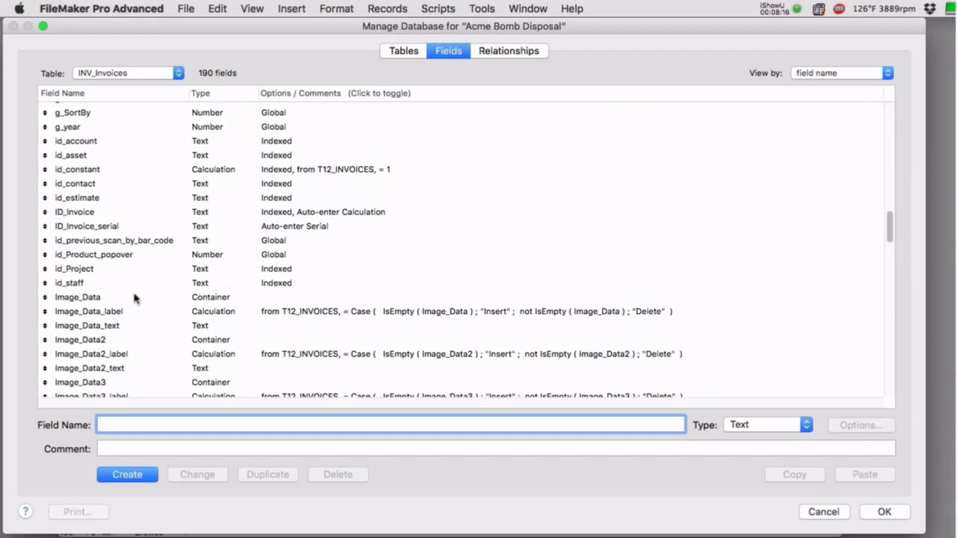
double_click(106, 214)
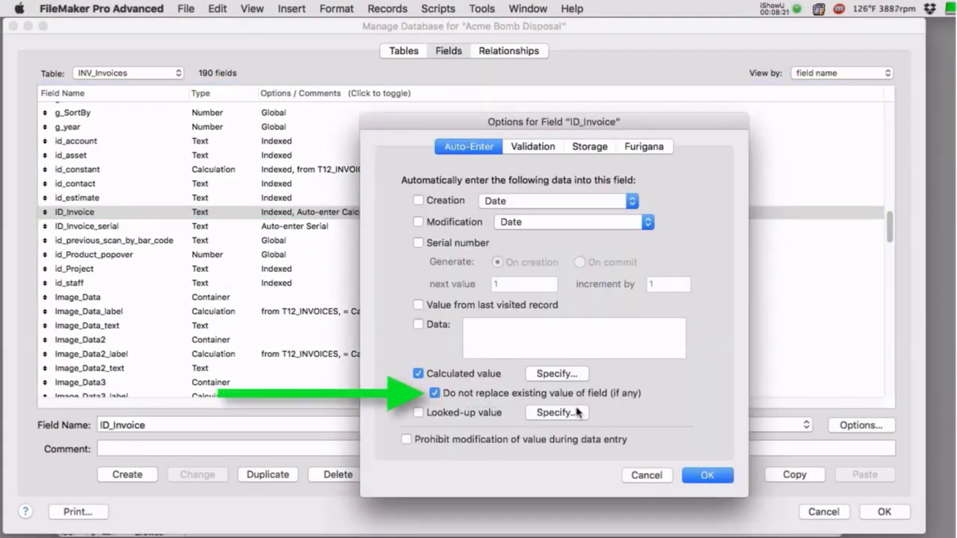
left_click(642, 475)
left_click(824, 515)
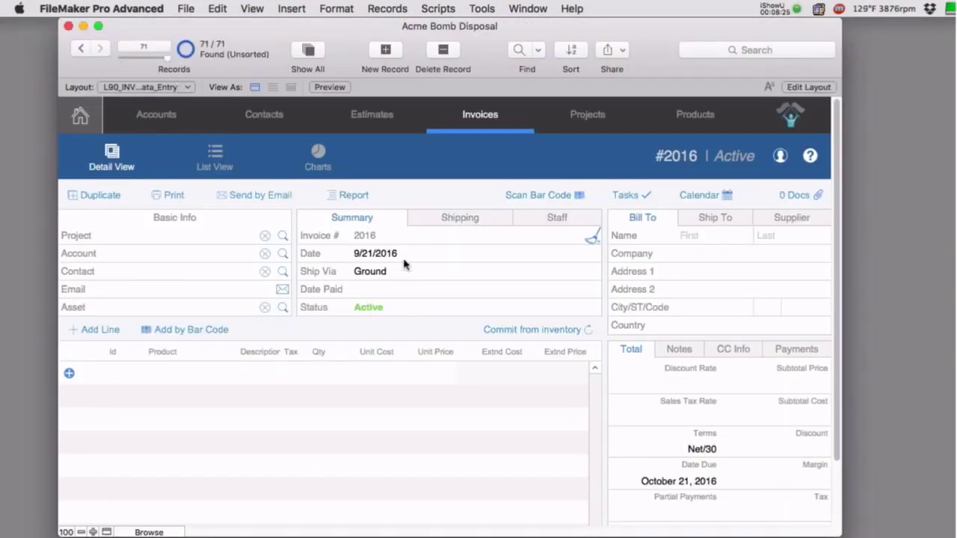
Step: Permanently delete the nine test invoice records numbered only 2016
key("super+e")
left_click(640, 274)
key("super+e")
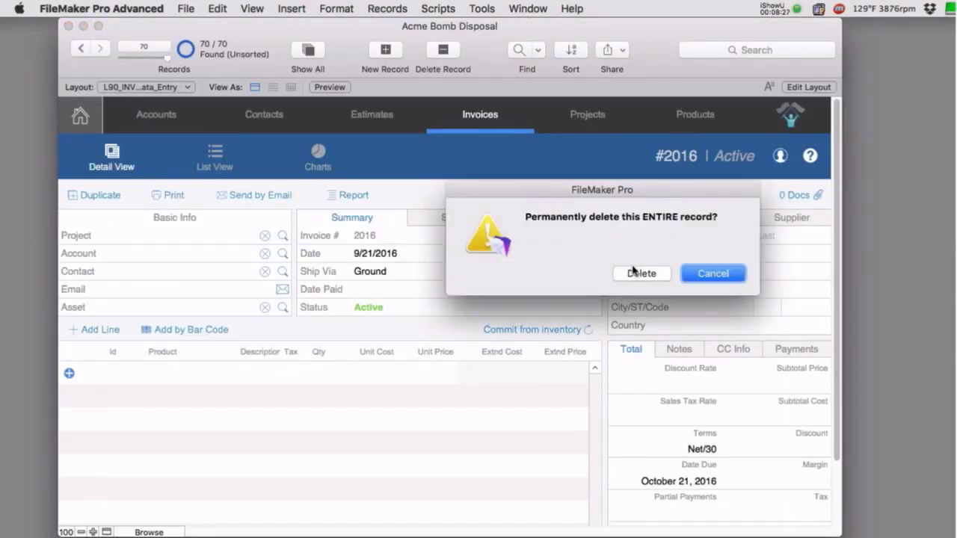
left_click(643, 274)
key("super+e")
left_click(643, 276)
key("super+e")
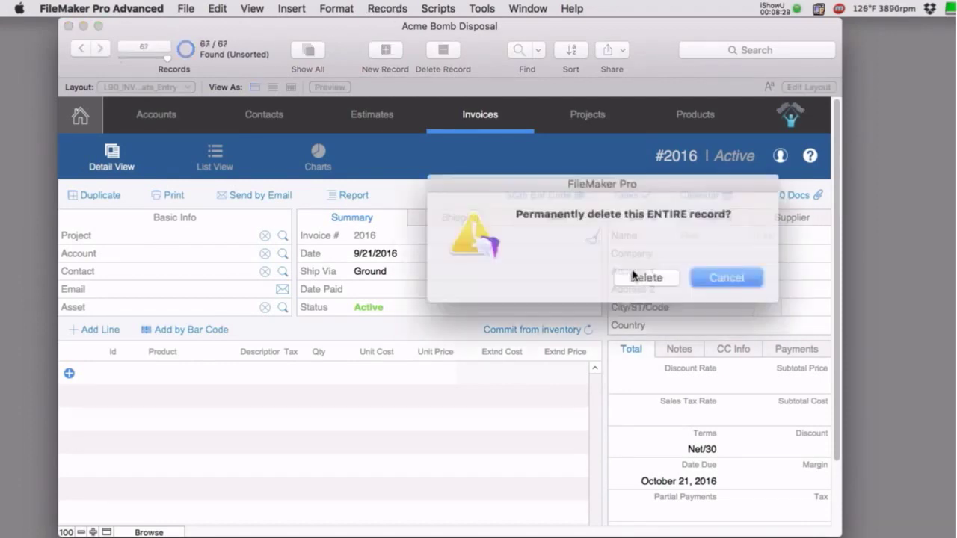
left_click(643, 278)
key("super+e")
left_click(641, 277)
key("super+e")
left_click(641, 276)
key("super+e")
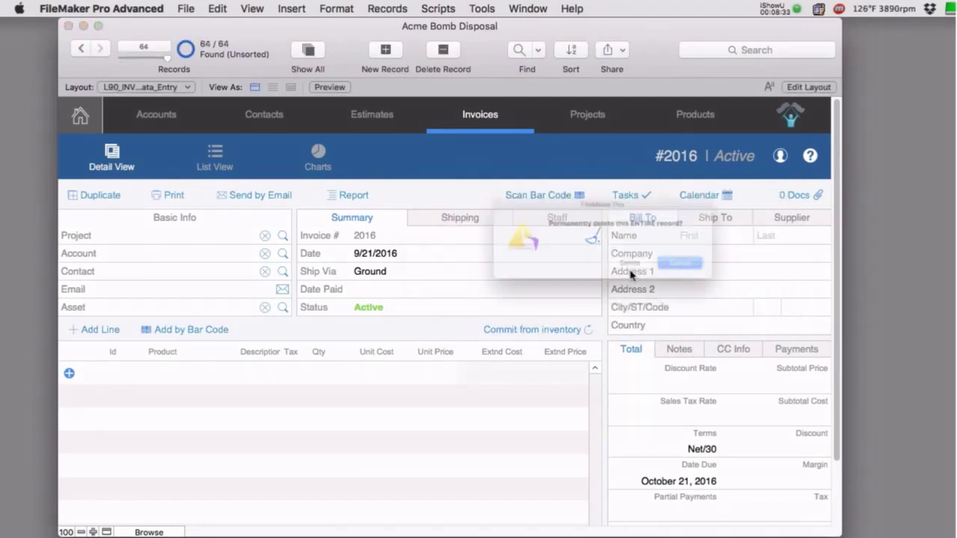
left_click(641, 276)
key("super+e")
left_click(639, 277)
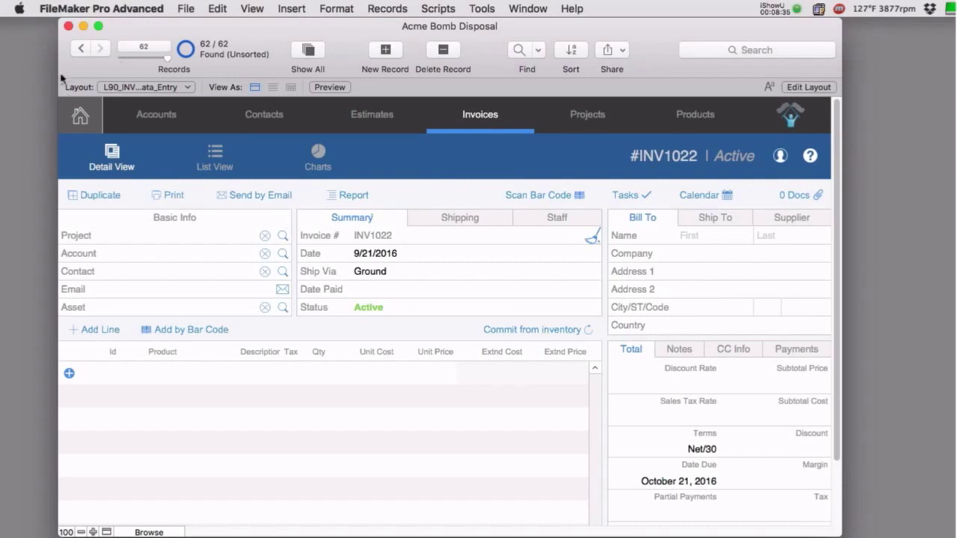
Step: Review the invoice numbers of the earlier records back to INV1000, and return to the last record
left_click(80, 47)
left_click(79, 49)
left_click(79, 49)
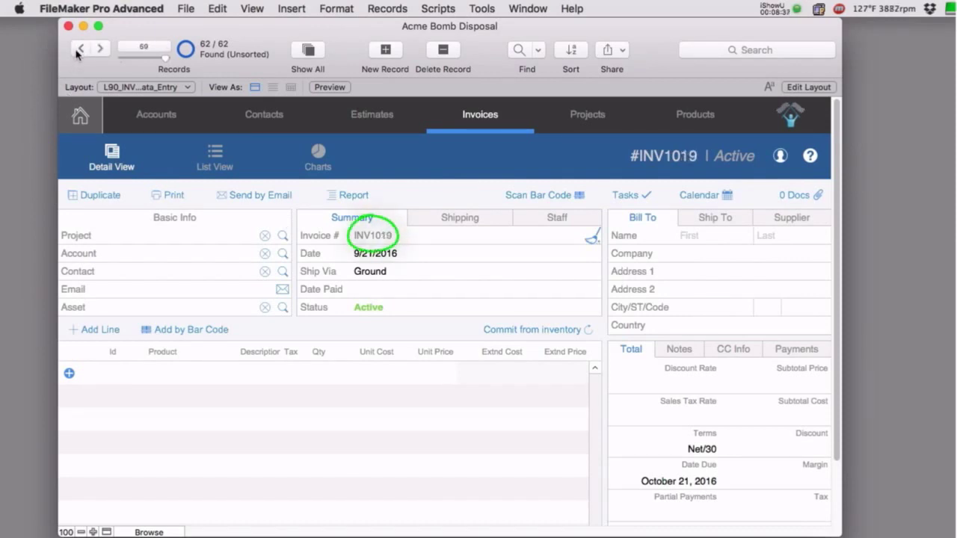
left_click(79, 49)
left_click(79, 48)
left_click(79, 49)
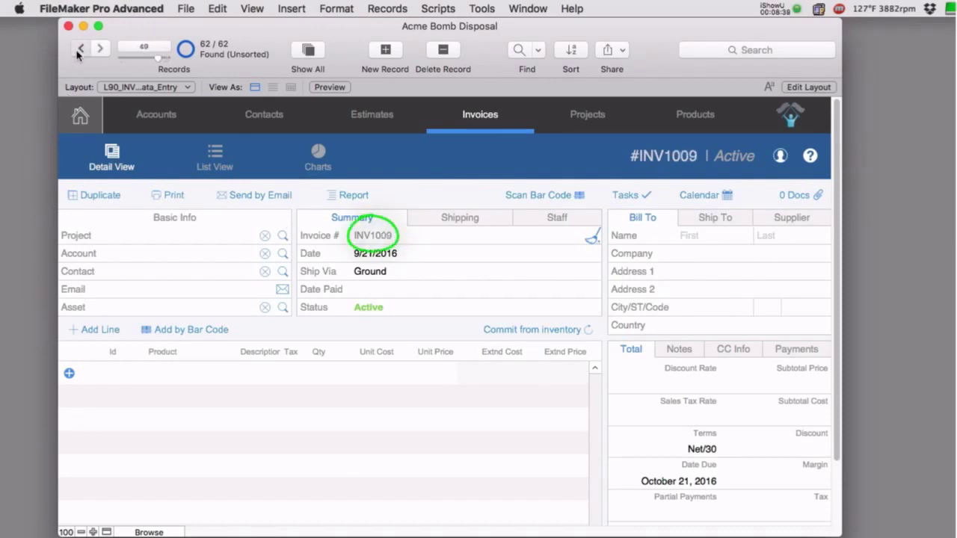
left_click(79, 49)
left_click(79, 49)
left_click(79, 49)
left_click(79, 49)
left_click(79, 49)
left_click(79, 49)
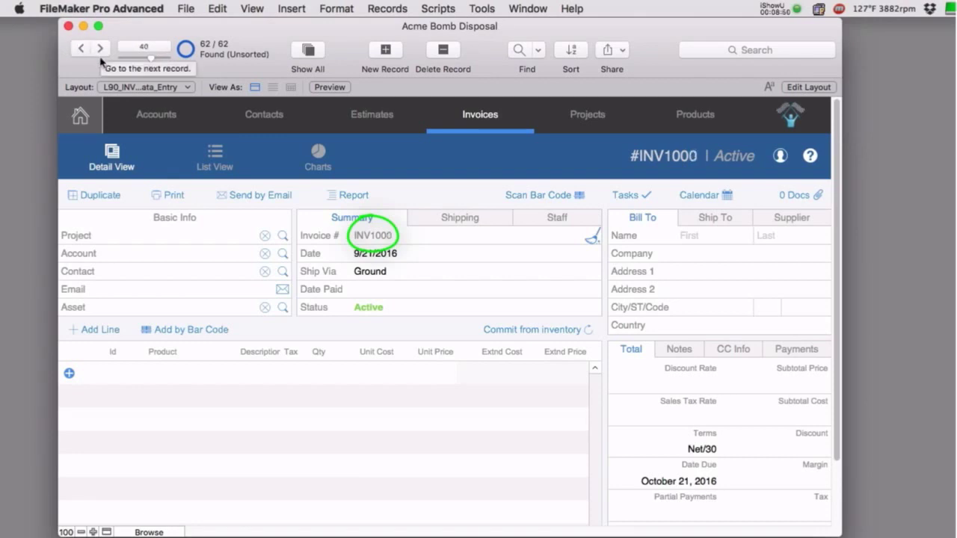
left_click_drag(151, 57, 167, 57)
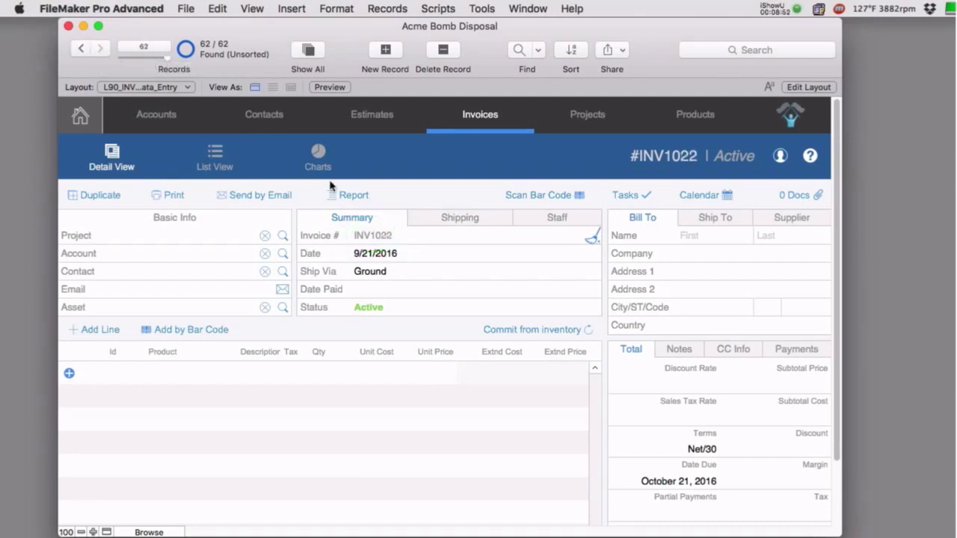
Step: Create five new invoice records to test the year-and-serial numbering, and commit the last one
left_click(385, 49)
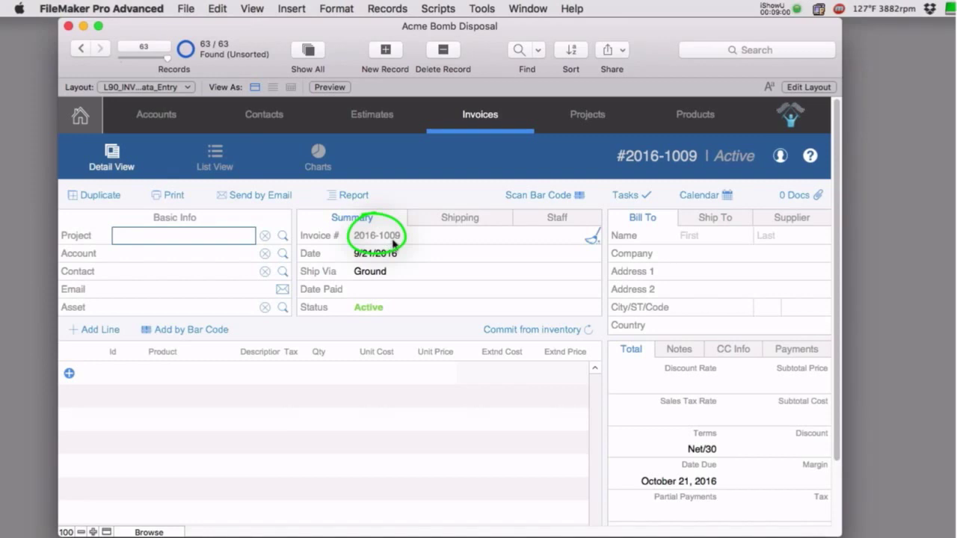
left_click(386, 50)
left_click(388, 50)
left_click(387, 50)
left_click(387, 50)
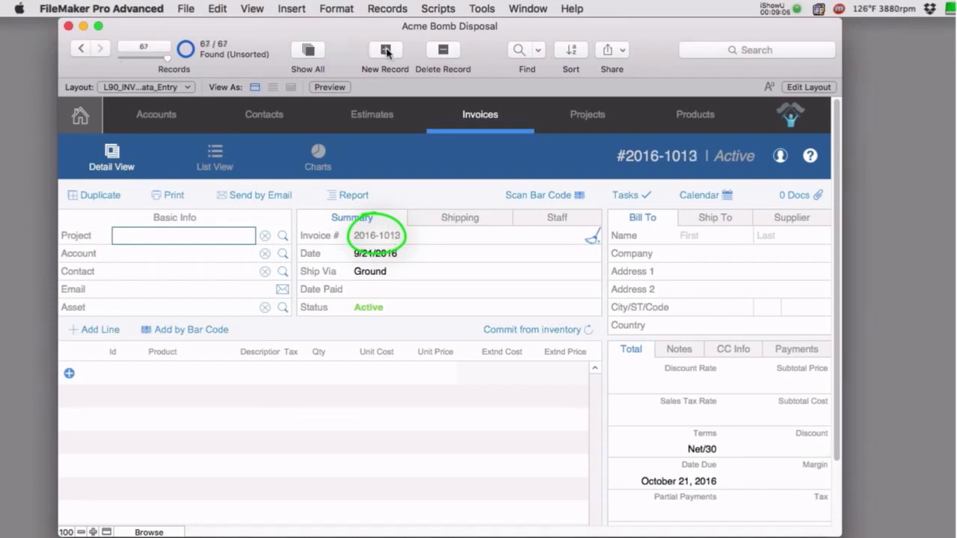
left_click(380, 238)
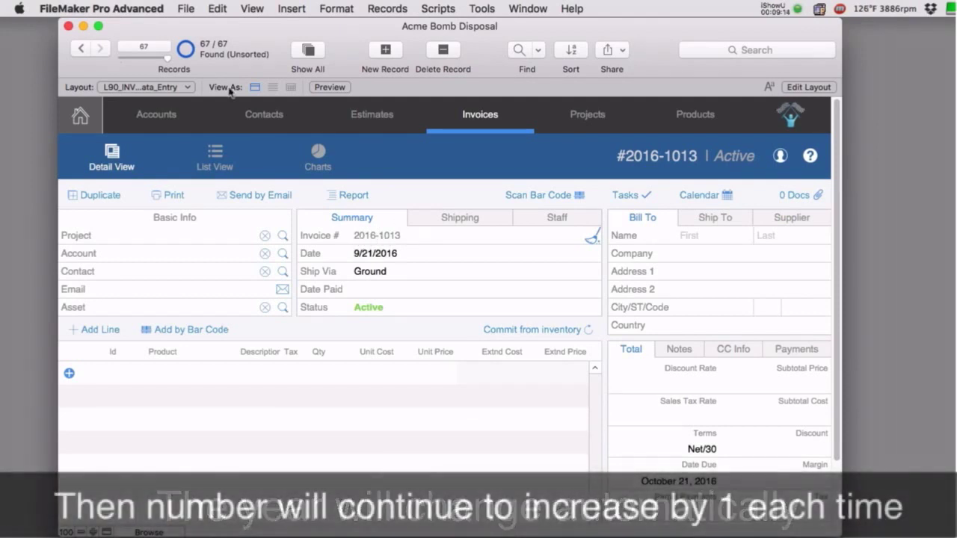
Step: Go back through the newly created invoices to the first one and examine their invoice numbers
left_click(81, 49)
left_click(82, 49)
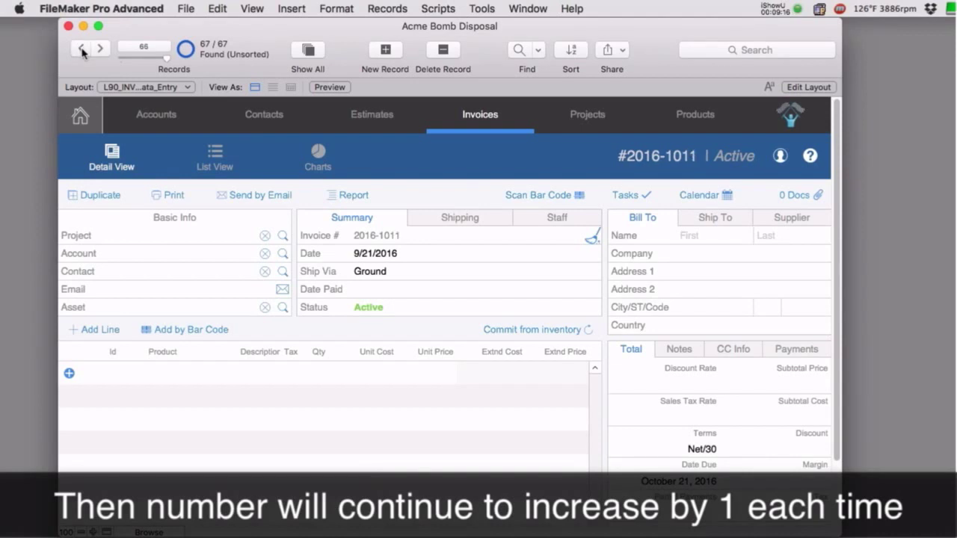
left_click(82, 49)
left_click(82, 50)
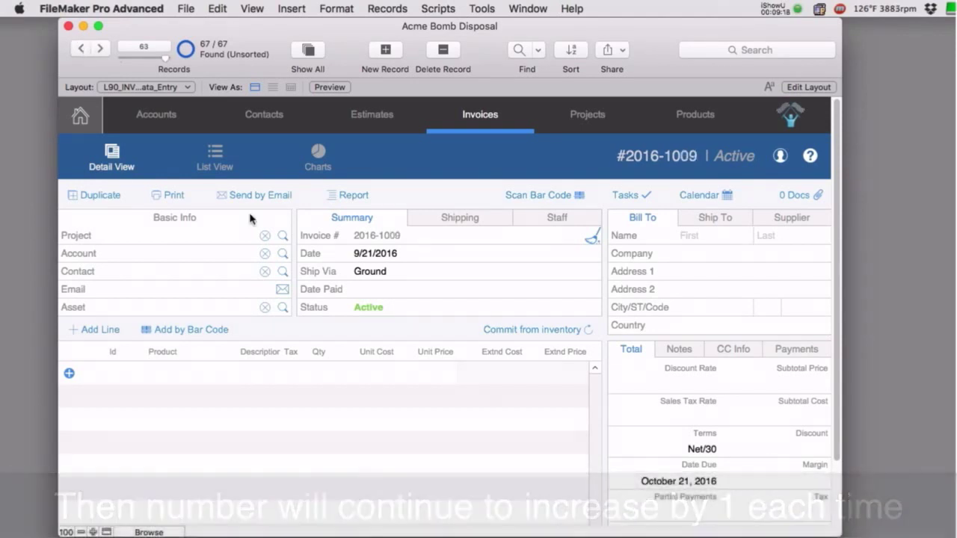